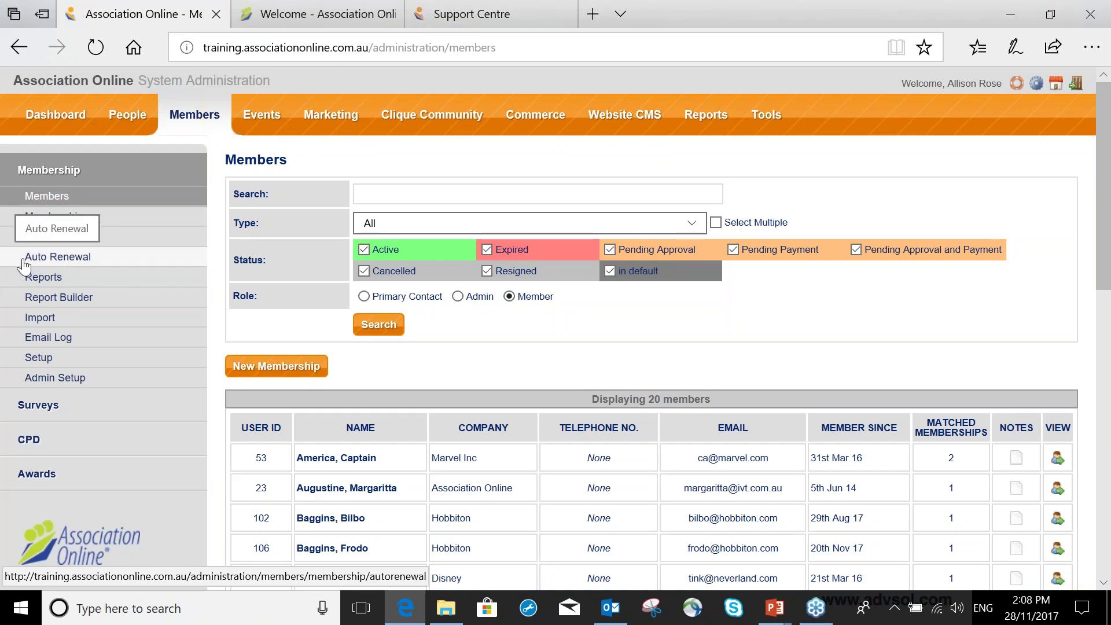
Open the Full Memberships auto-renewal process from the membership auto-renewal list and examine its name
click(70, 264)
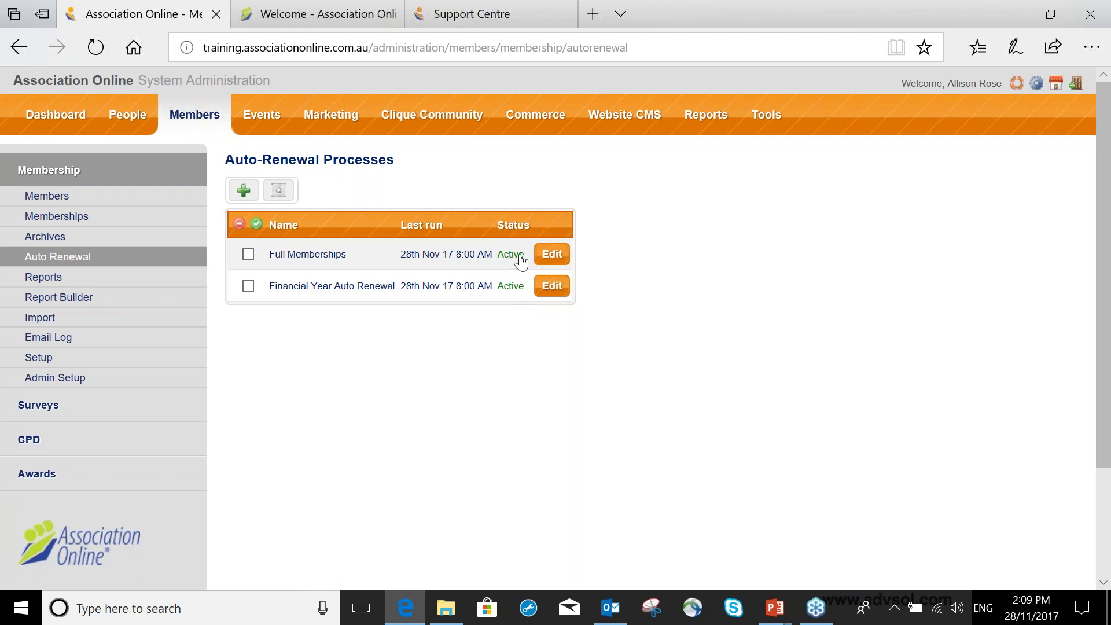
click(553, 258)
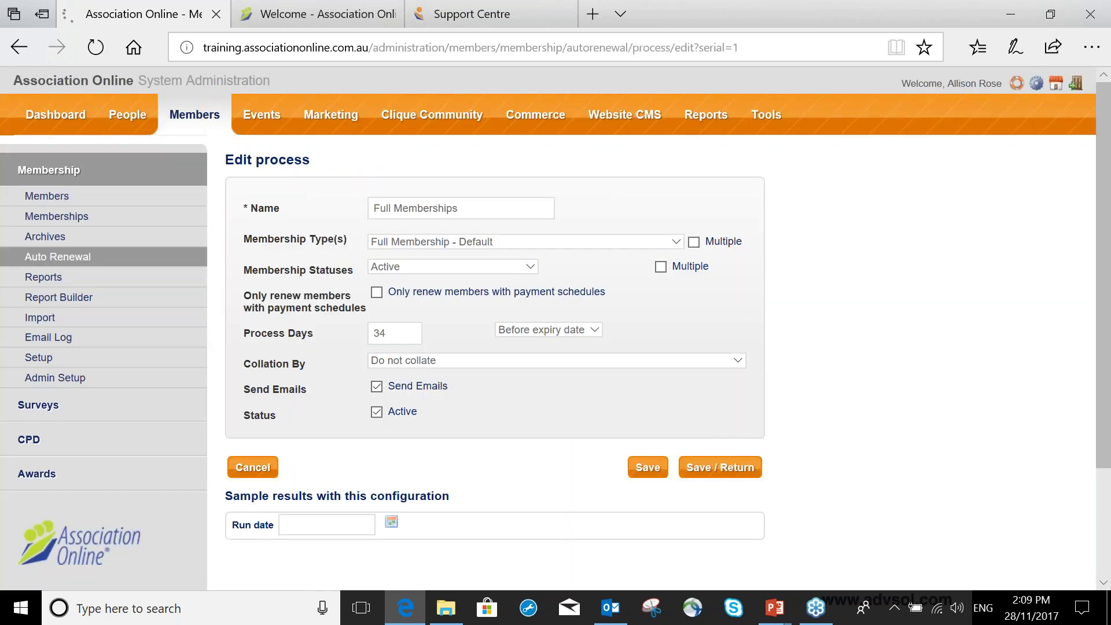
drag(508, 208, 371, 199)
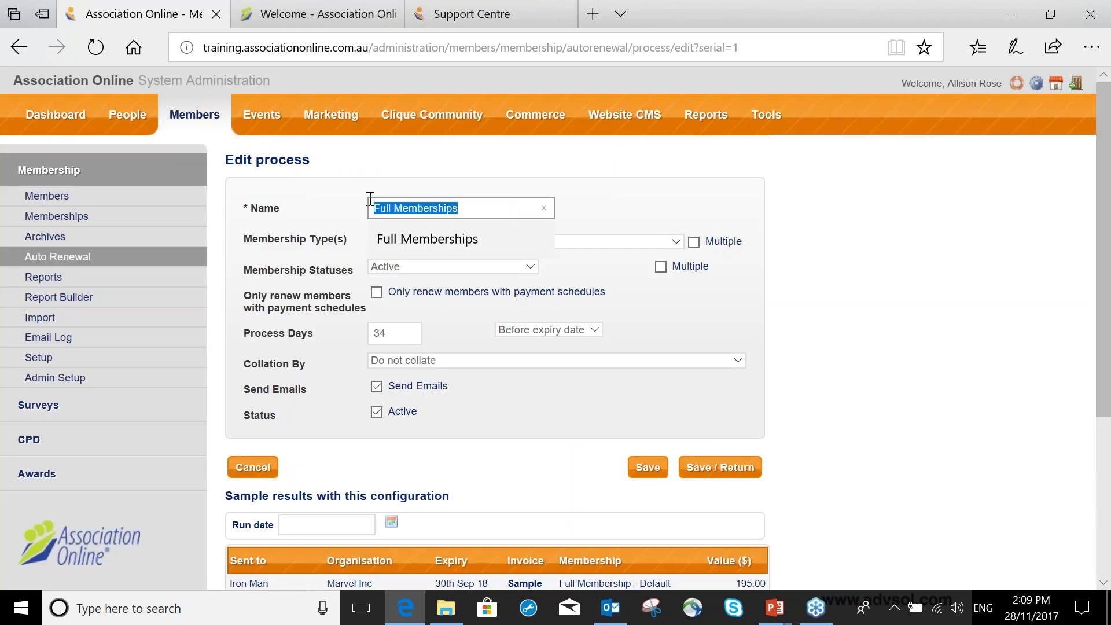
click(604, 214)
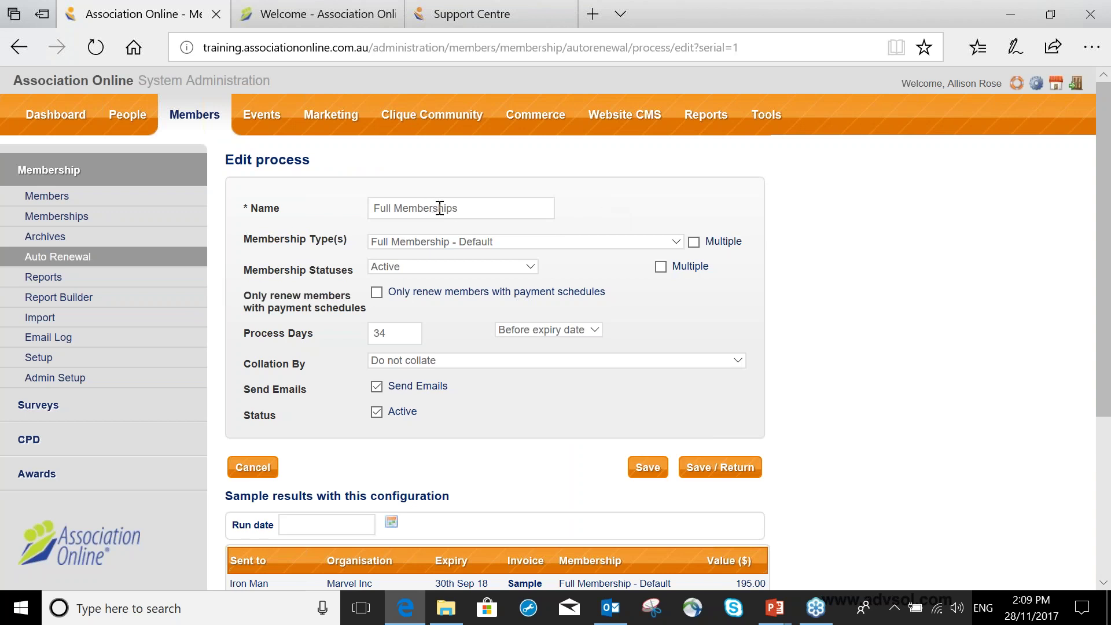
Allow multiple membership types for the process and select Honorary Membership - Default alongside Full Membership - Default
click(450, 245)
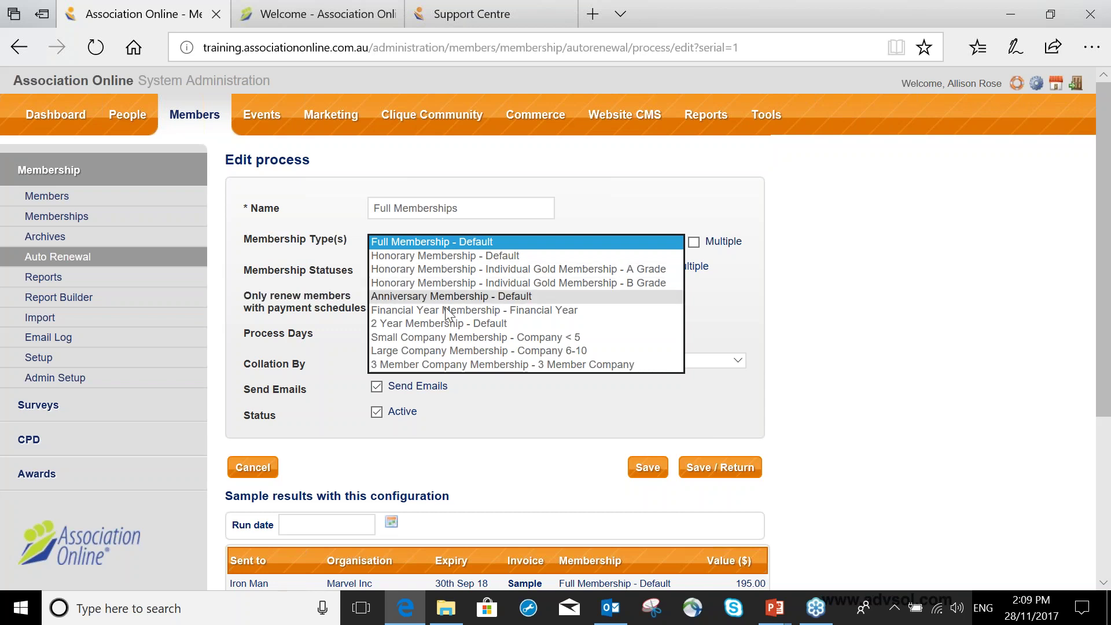
click(693, 243)
ctrl+click(529, 256)
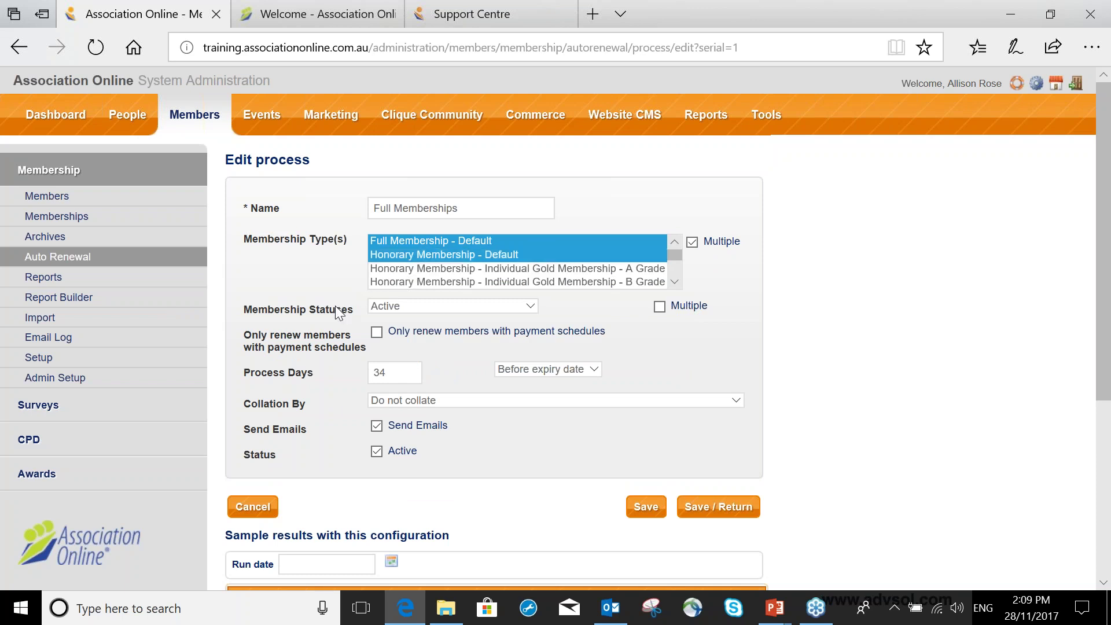
Switch the process's membership status to Expired and restore it to Active
scroll(335, 306, down, 1)
scroll(381, 267, down, 1)
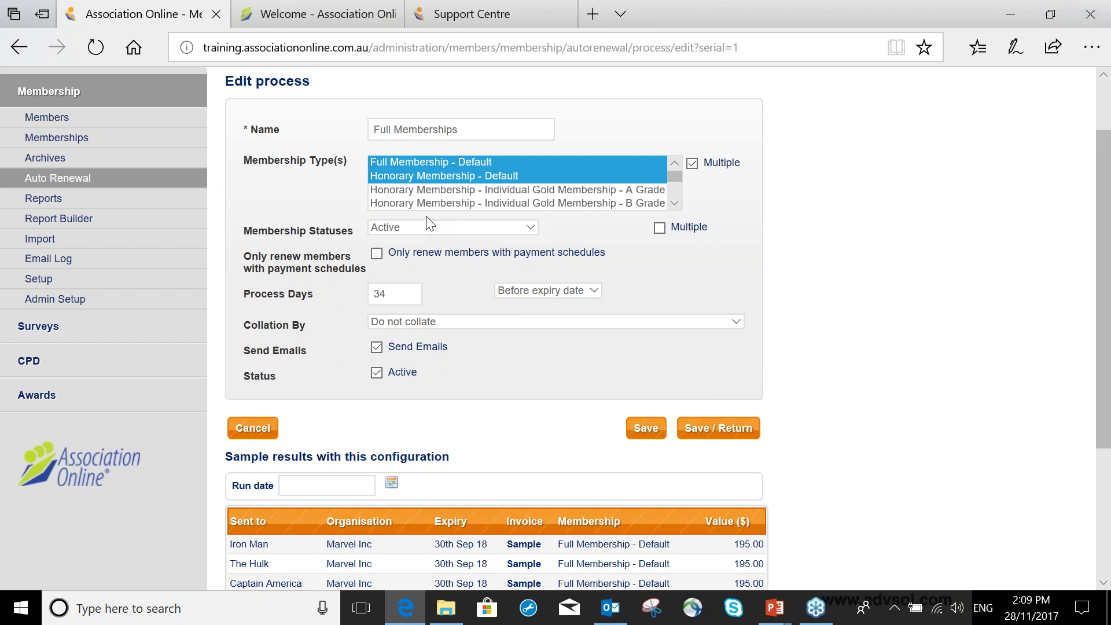
click(390, 225)
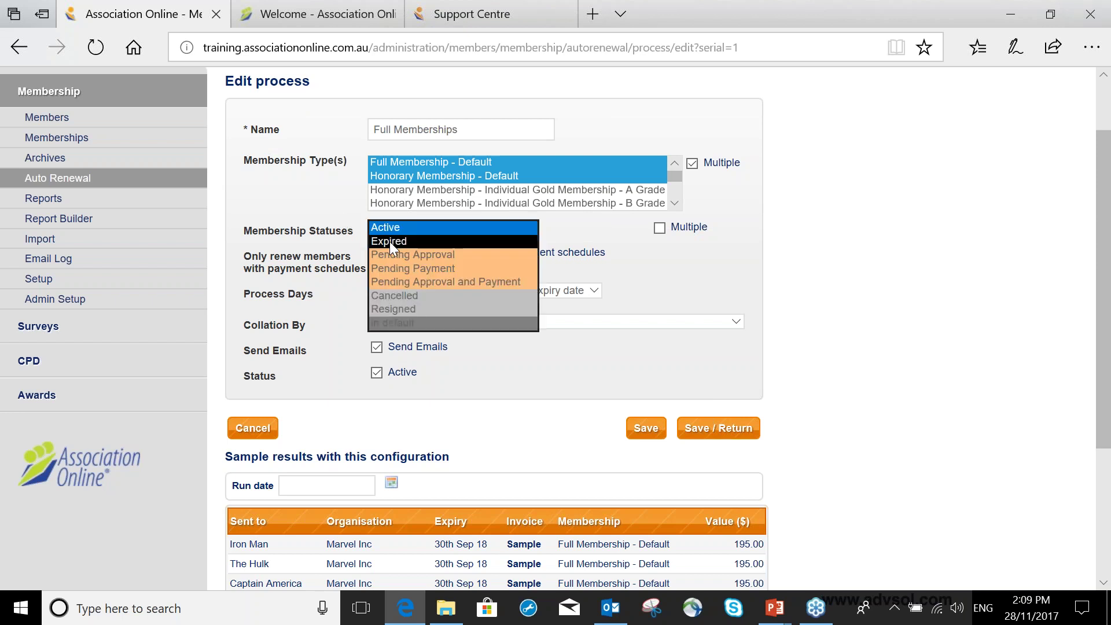
click(390, 241)
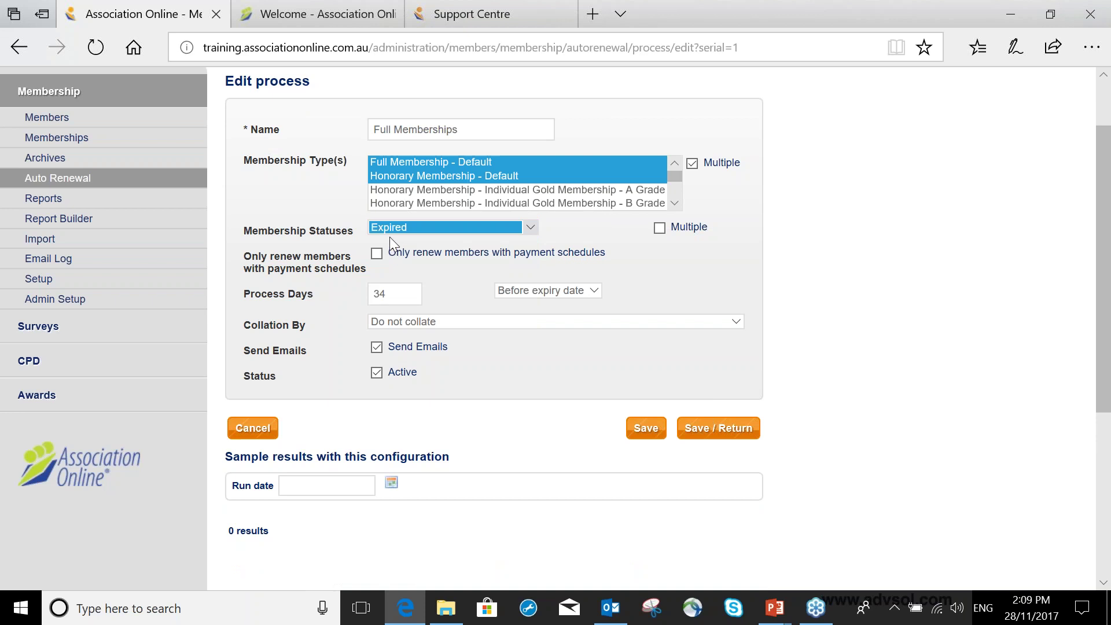
click(427, 227)
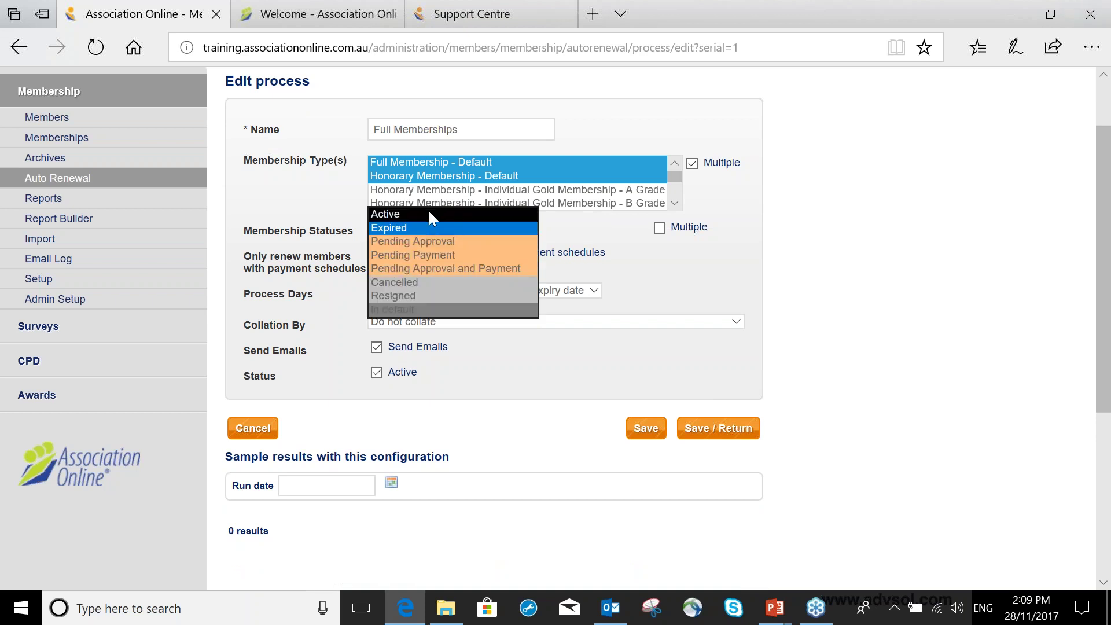
click(428, 212)
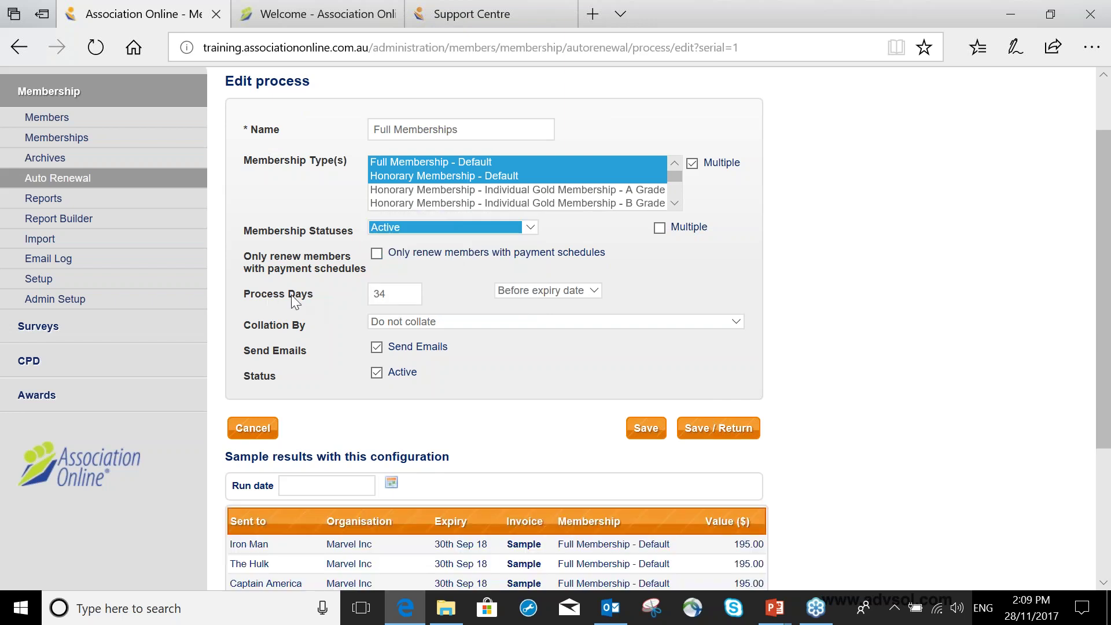
Examine the process days value and the available before or after expiry date options
double_click(405, 290)
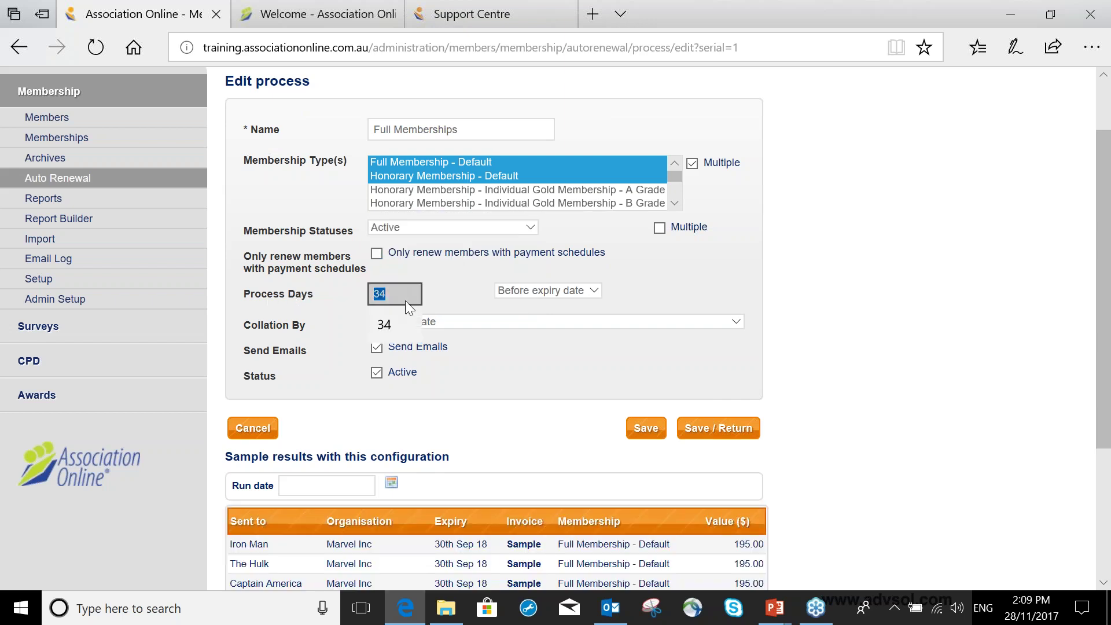
click(589, 287)
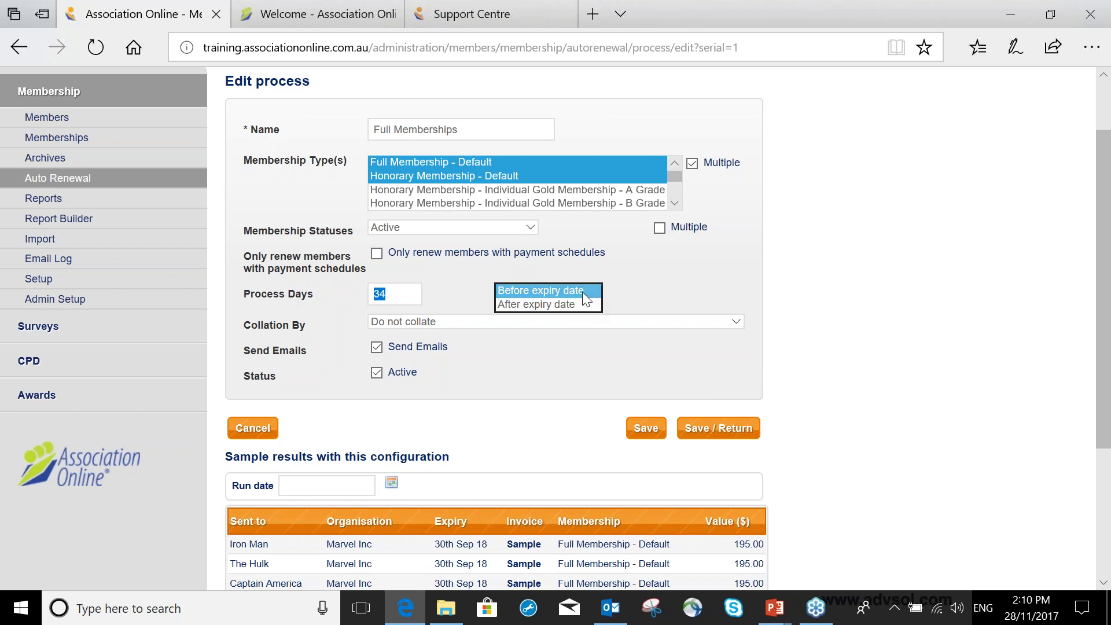
click(582, 292)
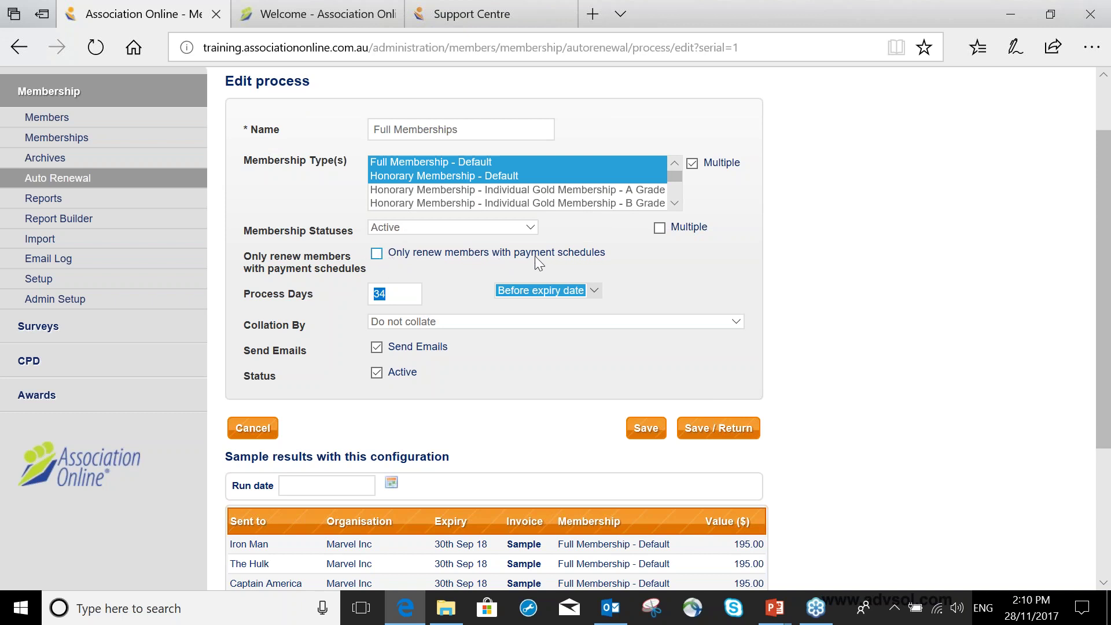
Turn on renewal of only members with payment schedules and switch that restriction off again
click(395, 258)
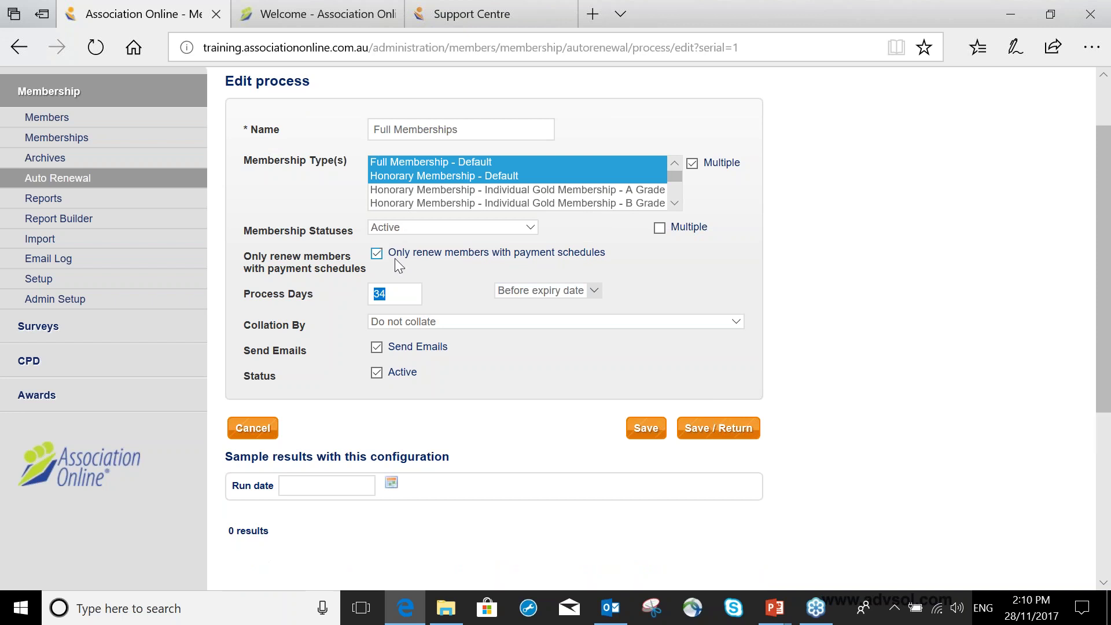
click(377, 255)
click(376, 255)
click(376, 255)
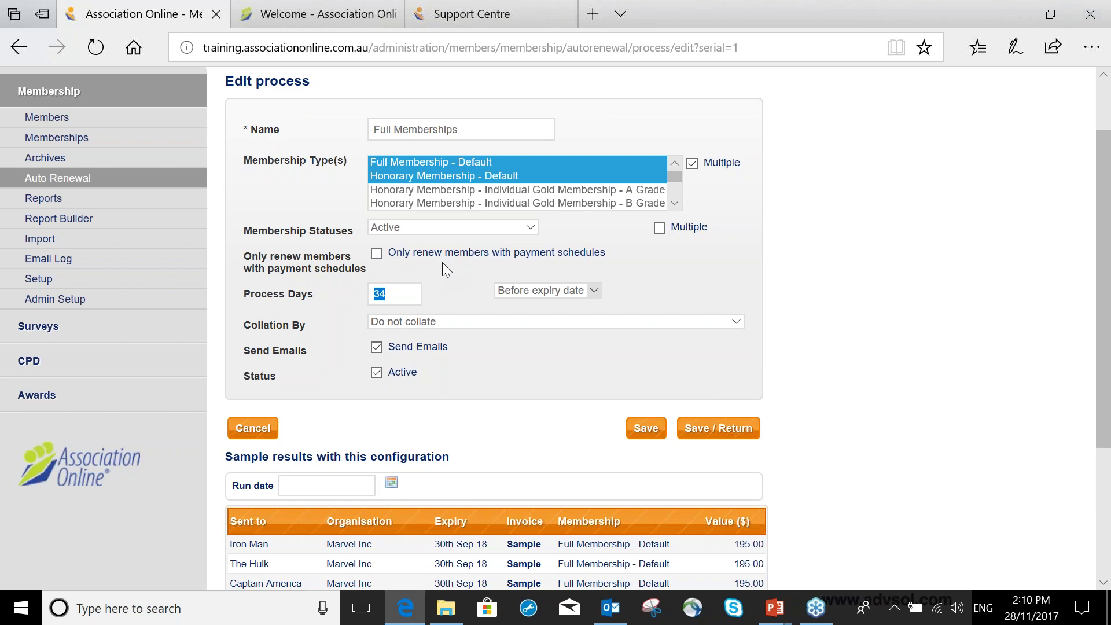
Examine the process's email and active status settings together with the sample renewal results for this configuration
scroll(442, 262, down, 1)
scroll(445, 269, down, 1)
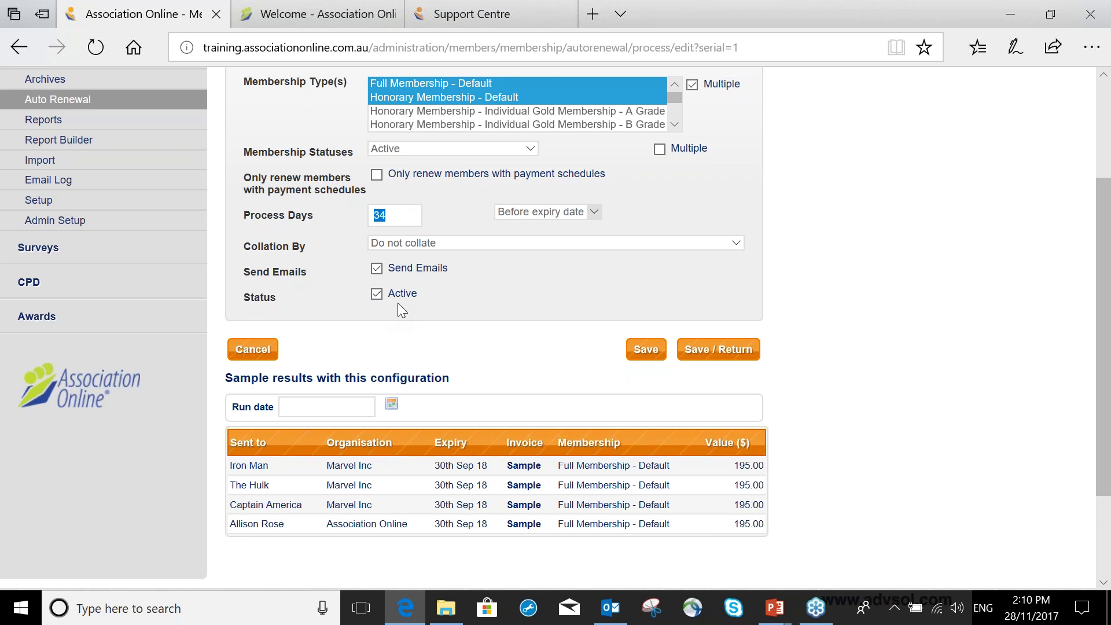
click(375, 299)
scroll(421, 297, down, 1)
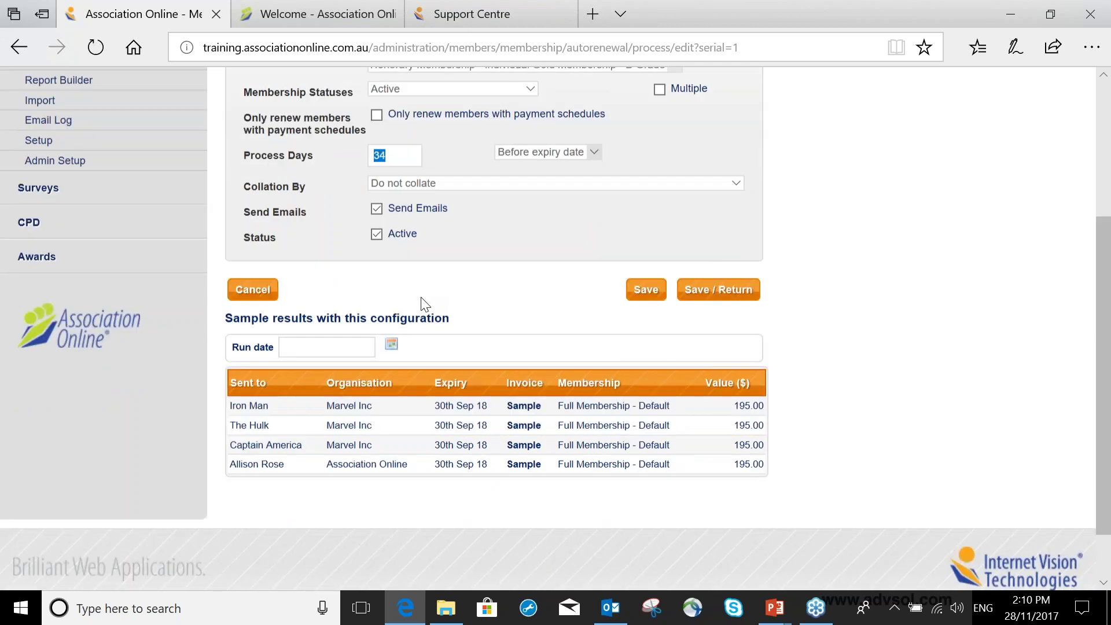
scroll(424, 302, down, 1)
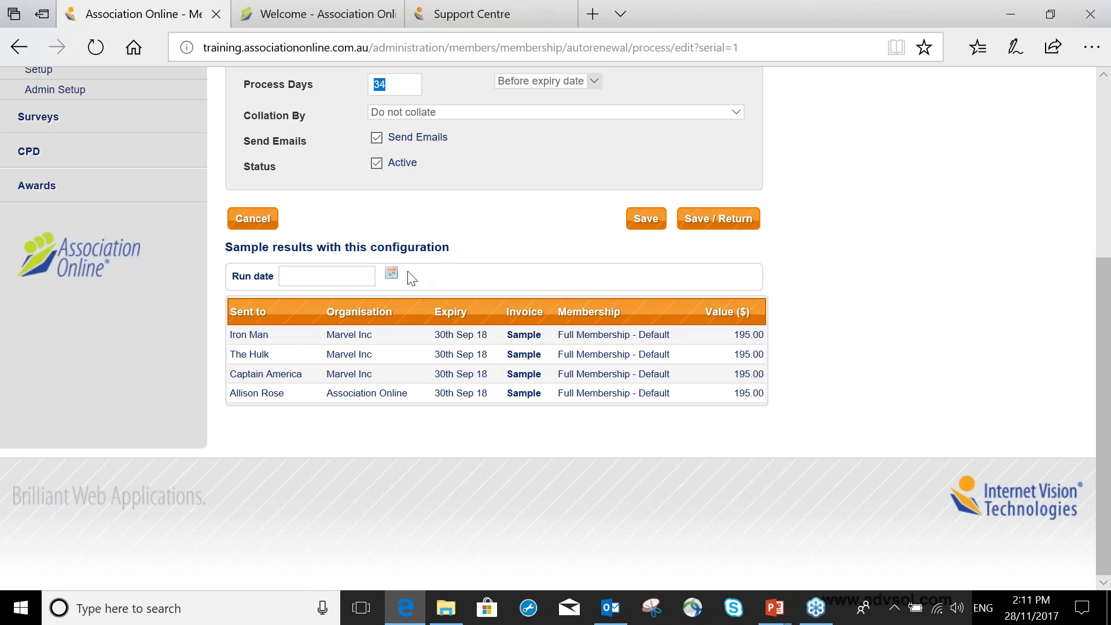
scroll(411, 278, up, 1)
scroll(412, 278, up, 3)
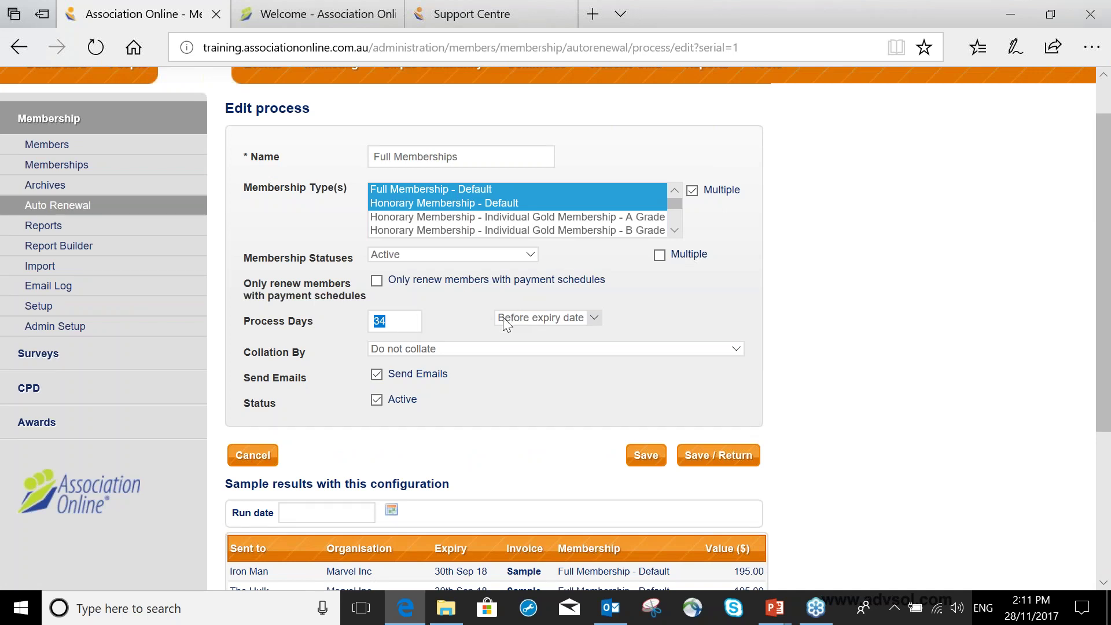
scroll(502, 317, down, 4)
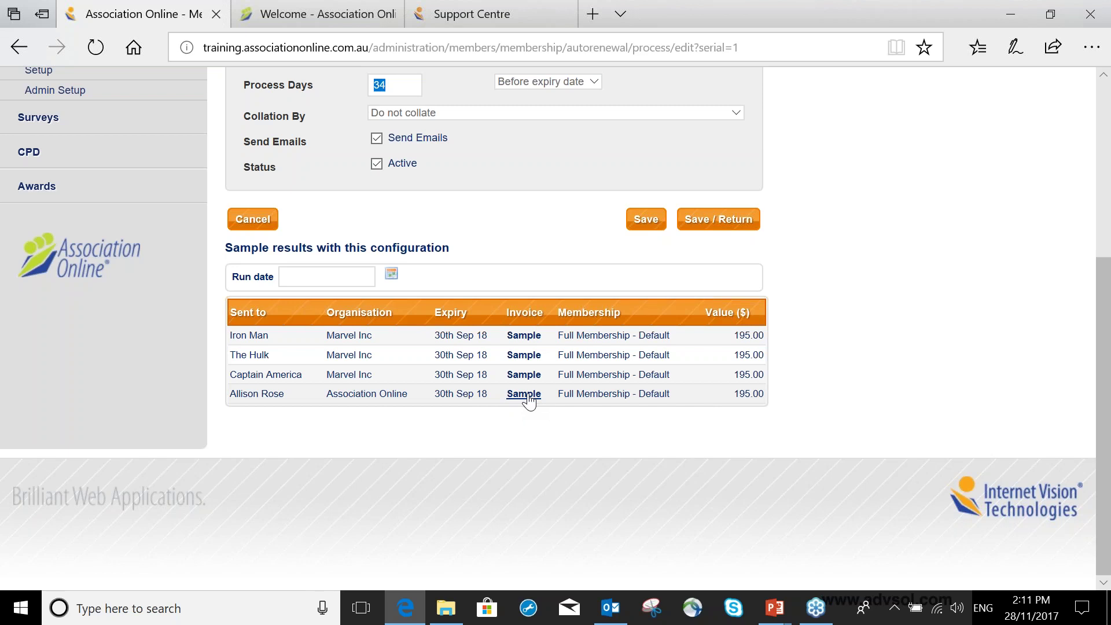
click(734, 396)
double_click(746, 394)
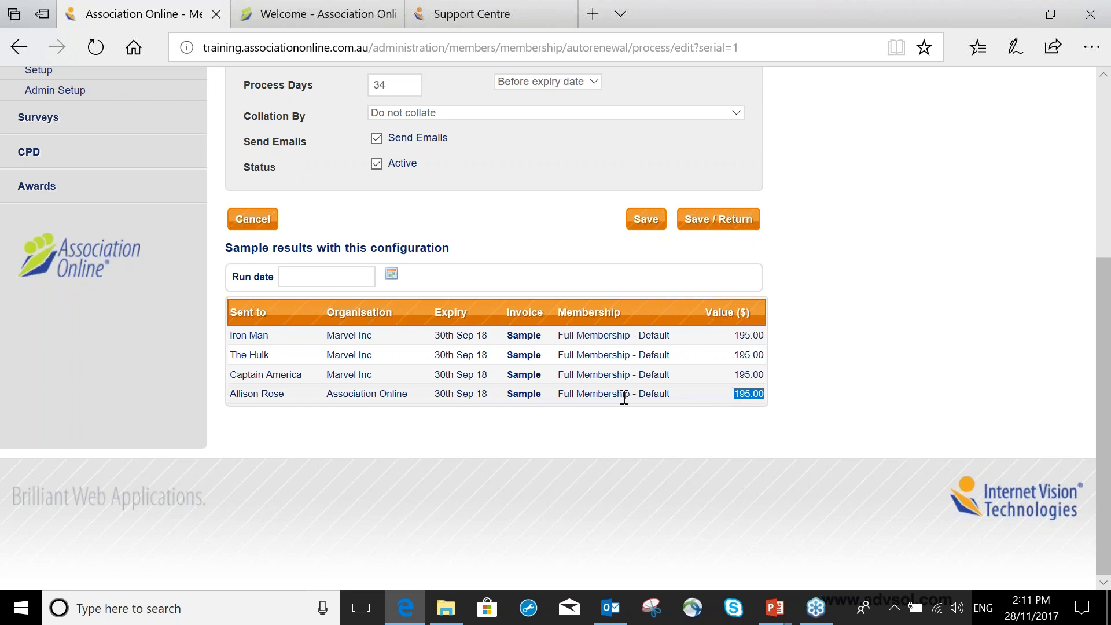
scroll(624, 398, up, 1)
scroll(624, 398, up, 2)
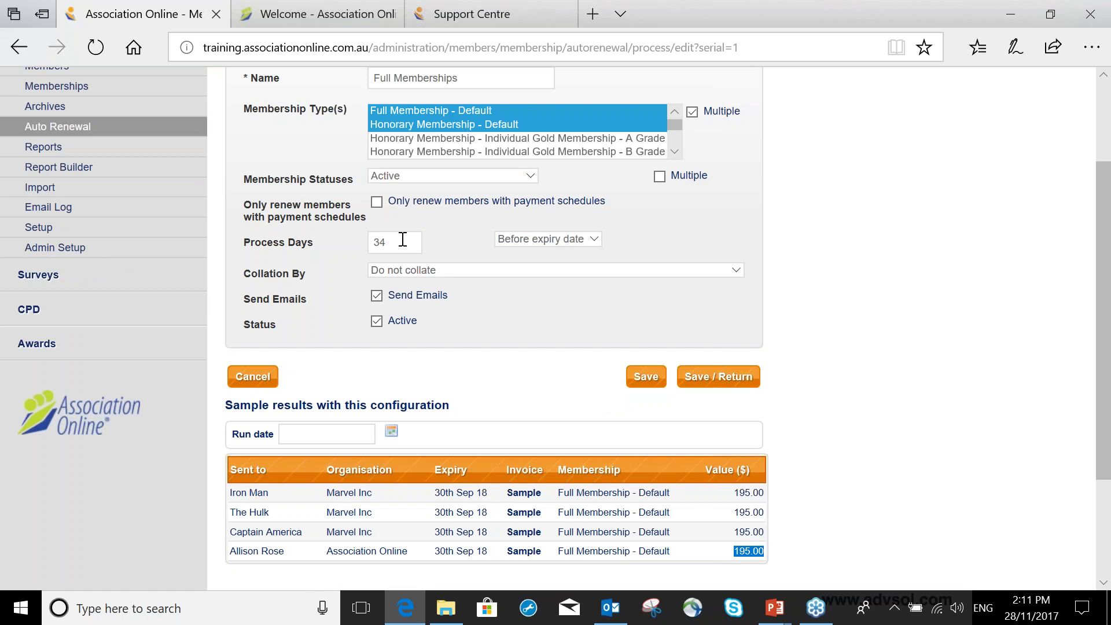
scroll(403, 239, up, 2)
mouse_move(782, 609)
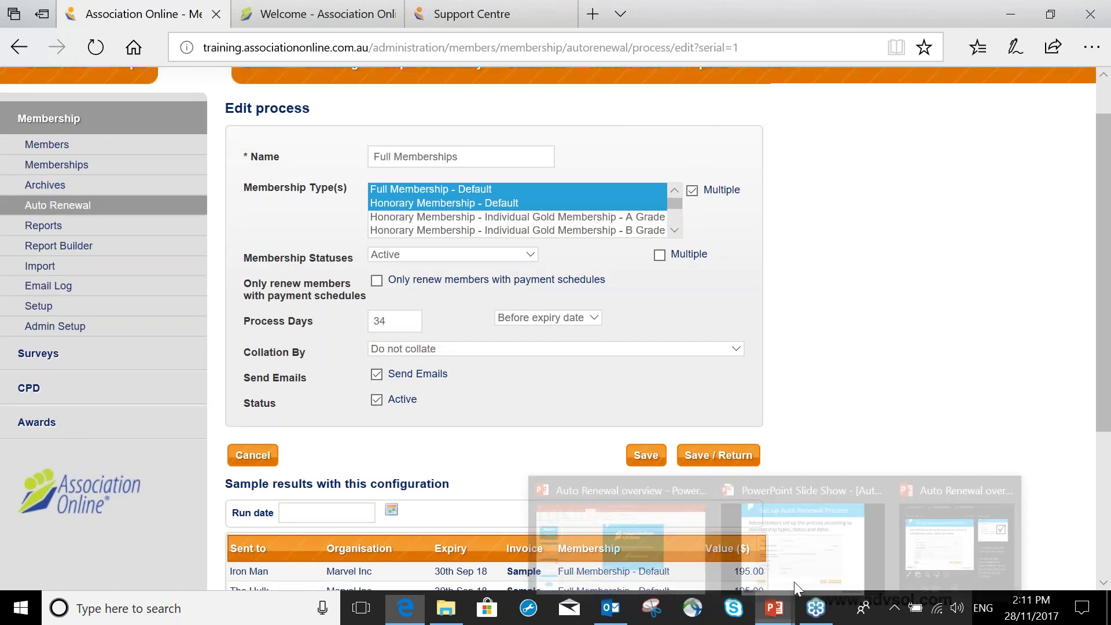
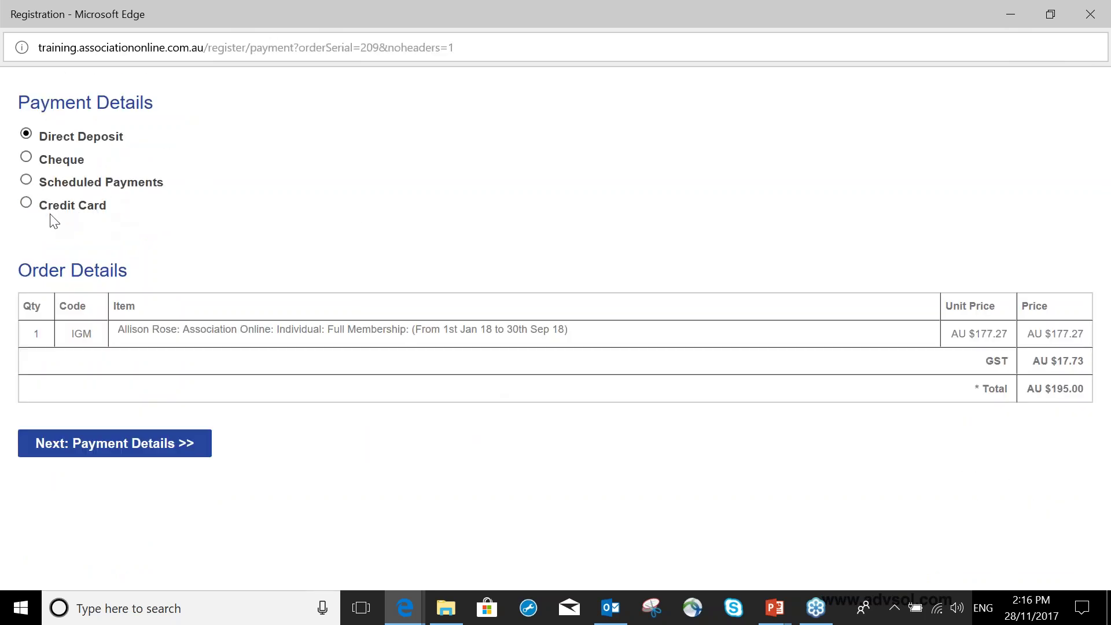
Choose Credit Card as the payment method for the membership order and close the payment window
click(26, 204)
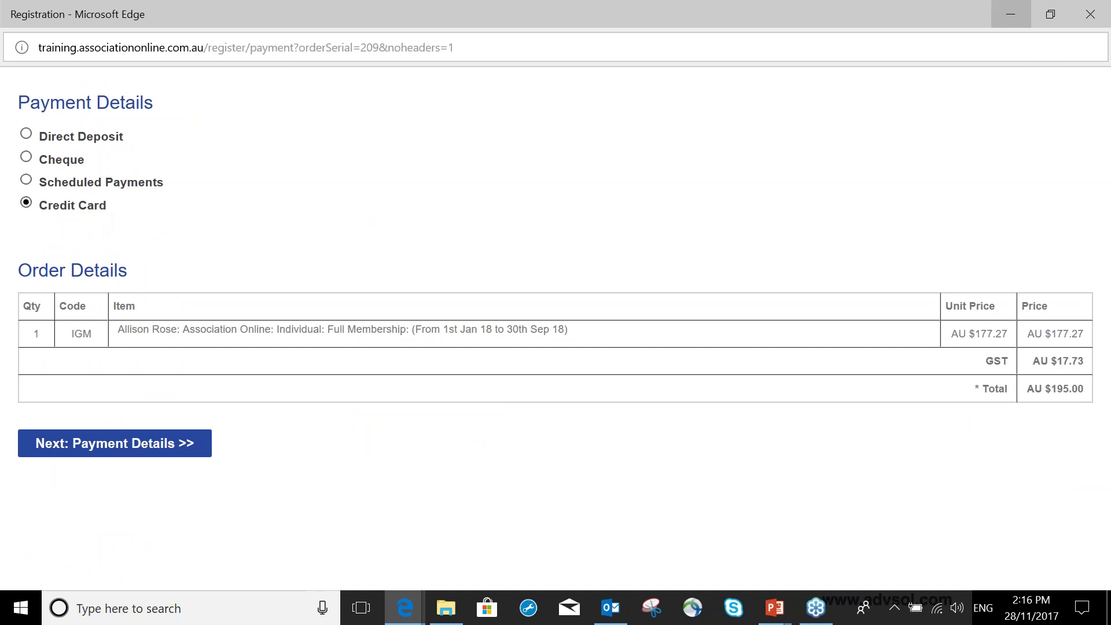
click(1089, 14)
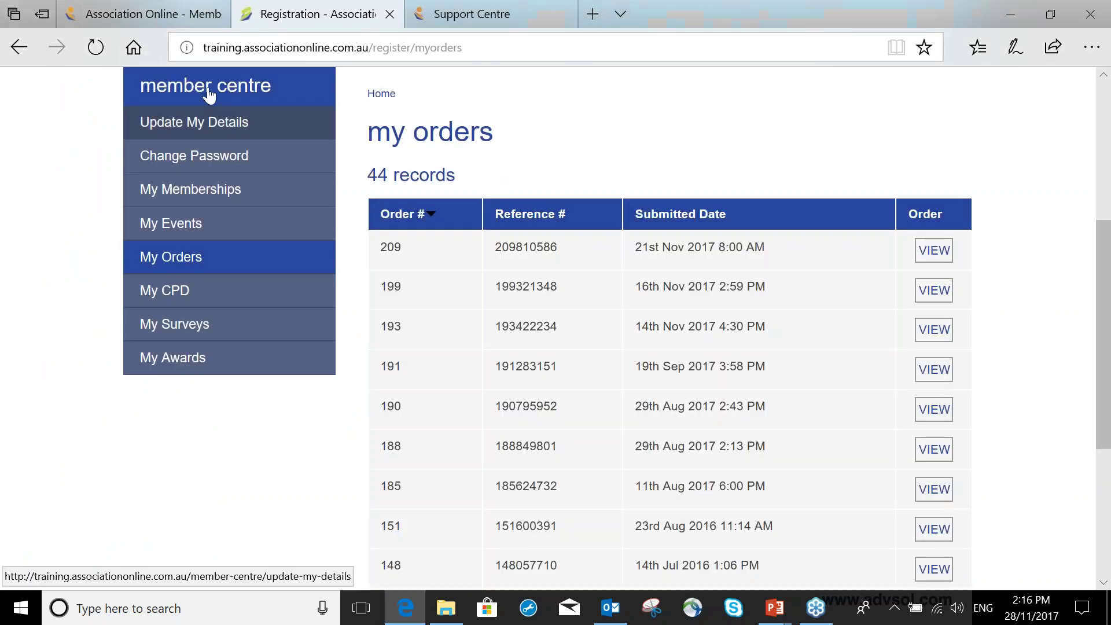
Return to the administration site and open the membership scheduled tasks at the Process Auto-Renewals entry
click(163, 19)
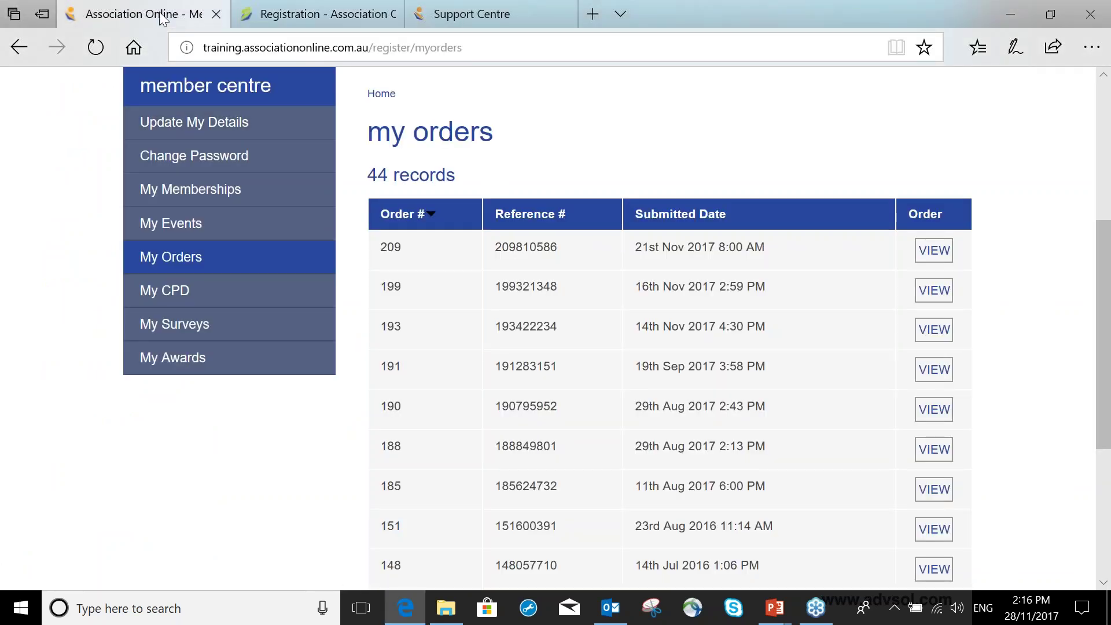
key(alt+Left)
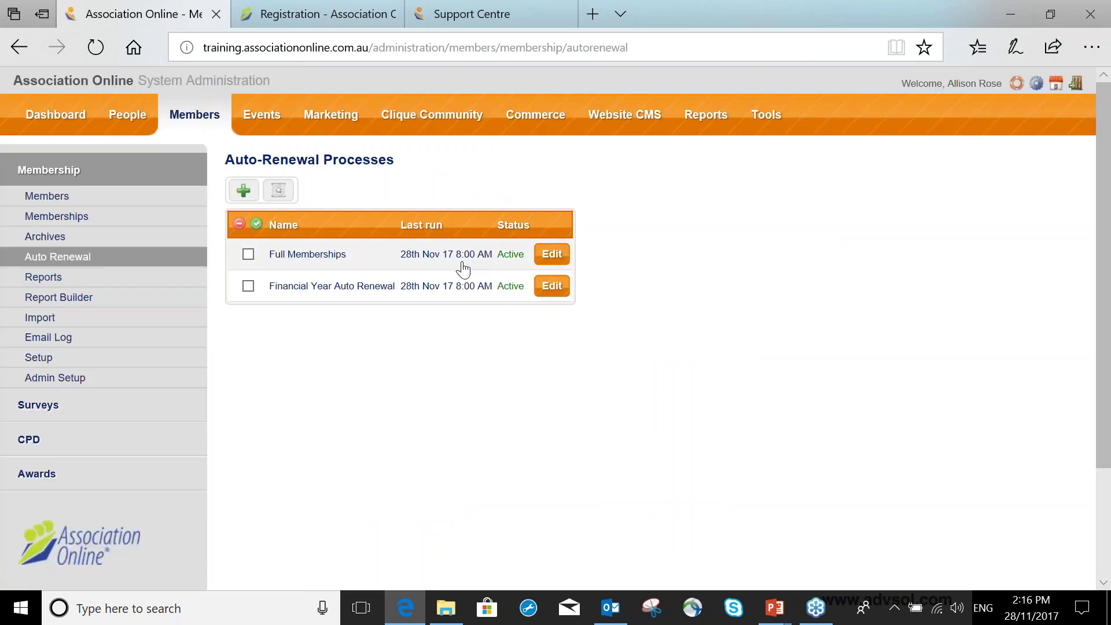
click(70, 386)
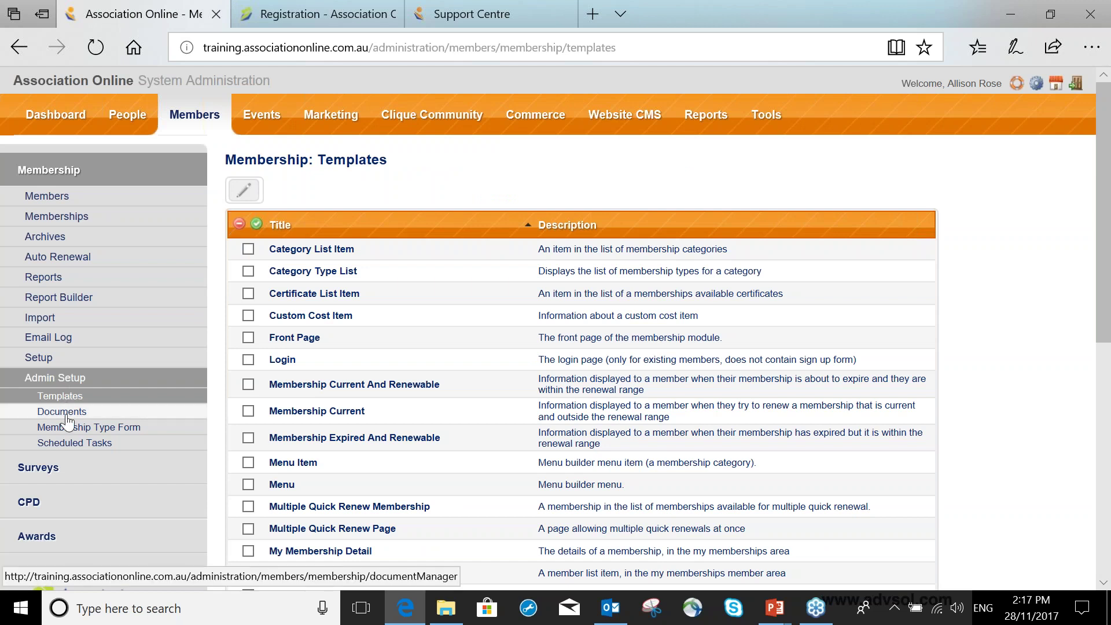
click(72, 444)
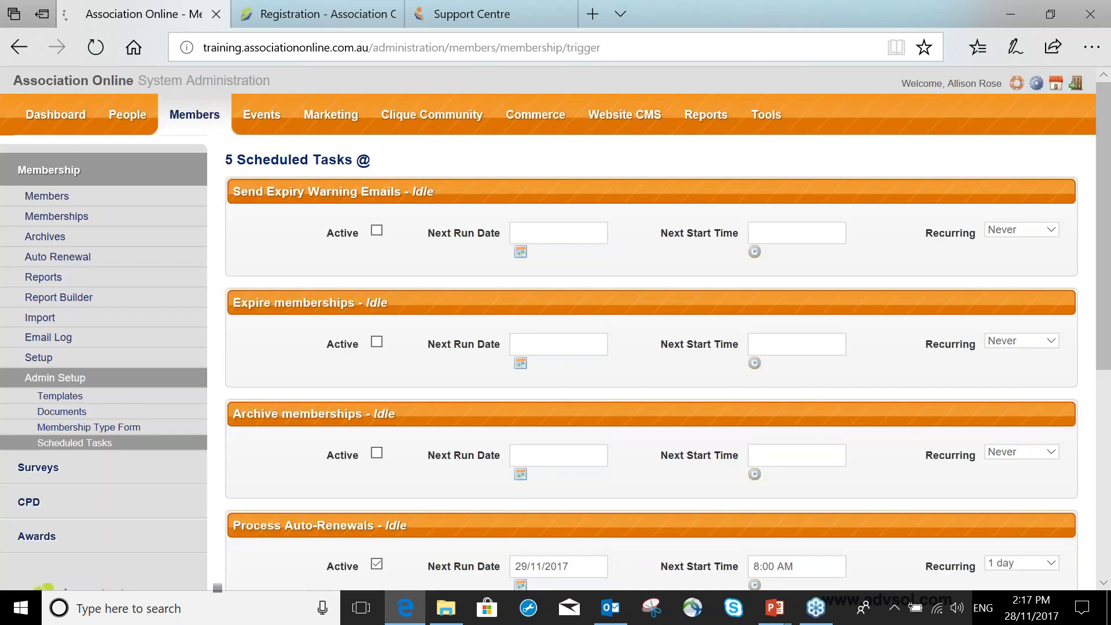
scroll(342, 445, down, 2)
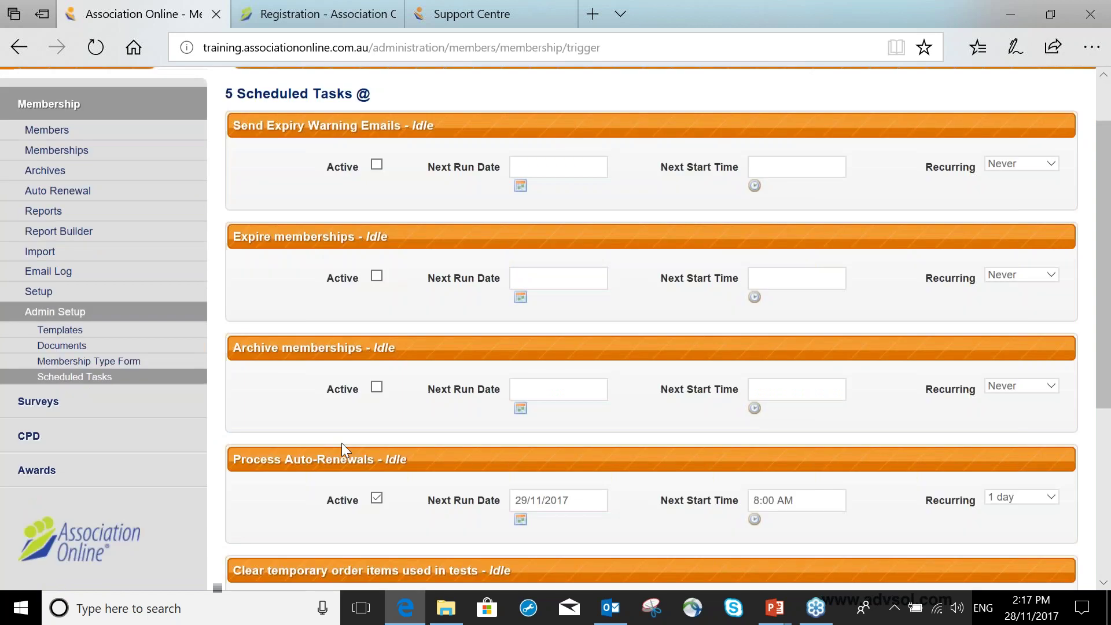
scroll(341, 443, down, 1)
scroll(555, 330, down, 3)
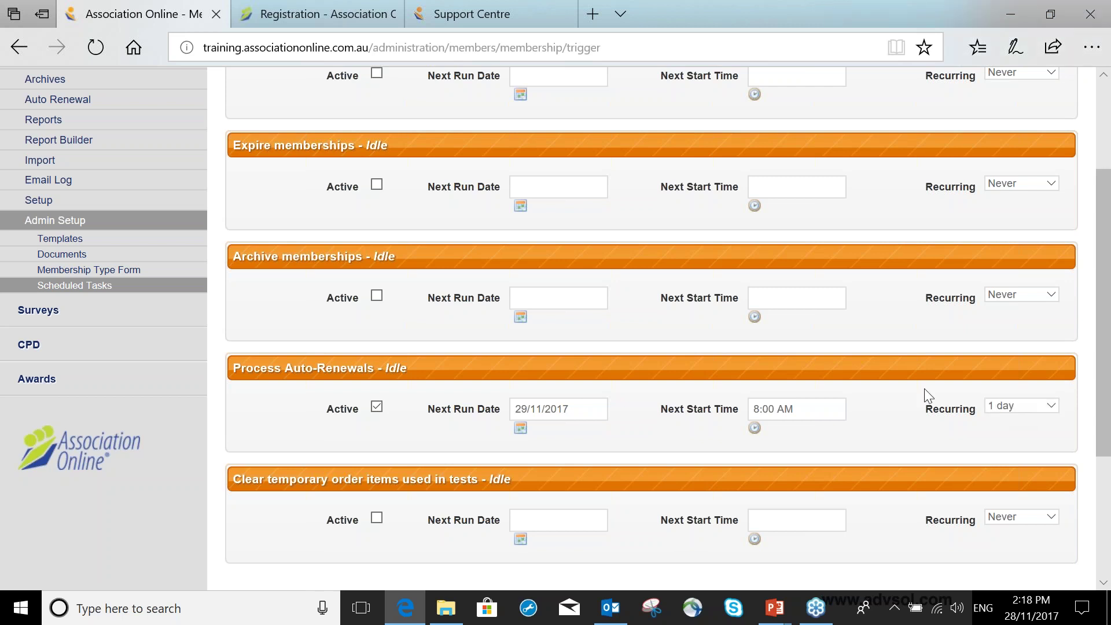
Set the next run date of the Process Auto-Renewals task to 28/11/2017 and save the scheduled tasks
click(598, 413)
click(578, 556)
scroll(906, 435, down, 1)
scroll(906, 435, down, 2)
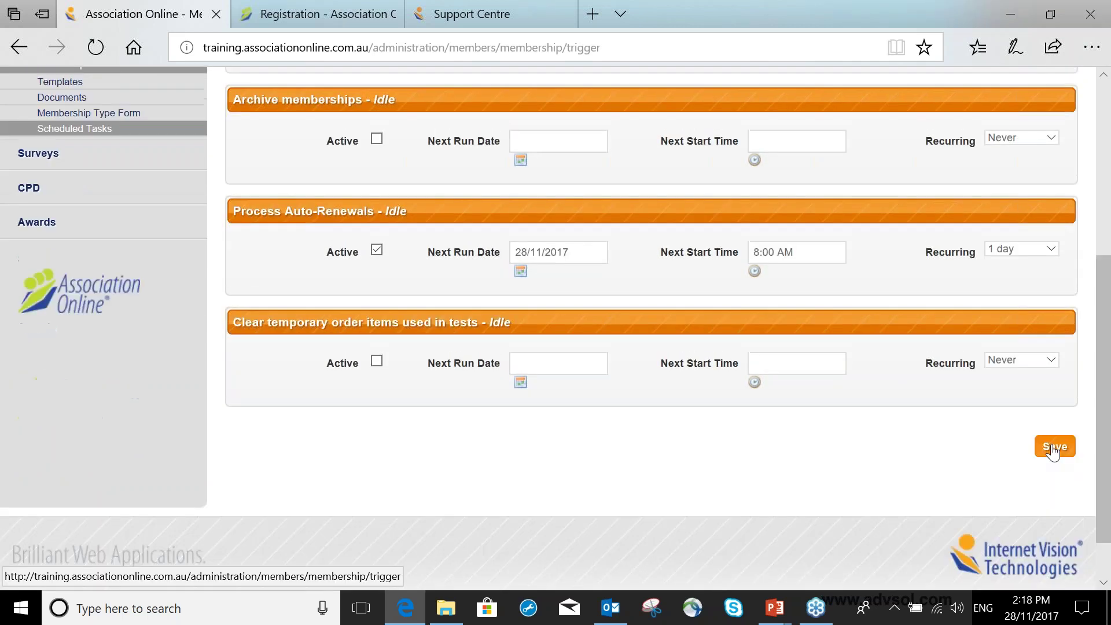
click(1054, 451)
Reopen the Full Memberships auto-renewal process for editing
click(58, 256)
click(549, 254)
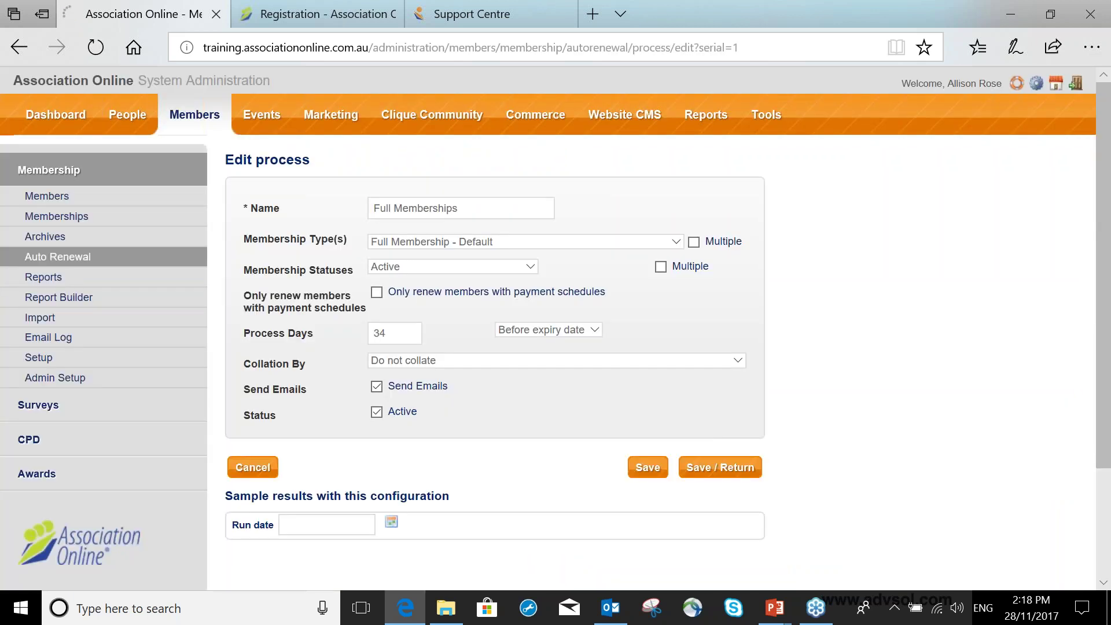
Review the sample renewals generated for the Full Memberships process and return to the list of auto-renewal processes
scroll(555, 324, down, 1)
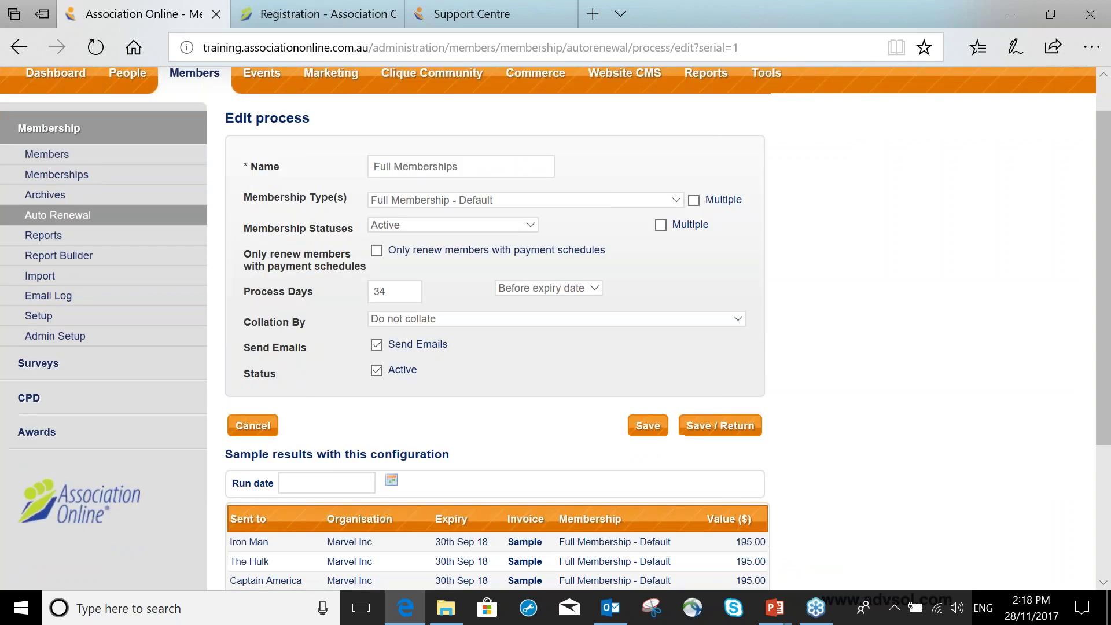
scroll(279, 329, down, 5)
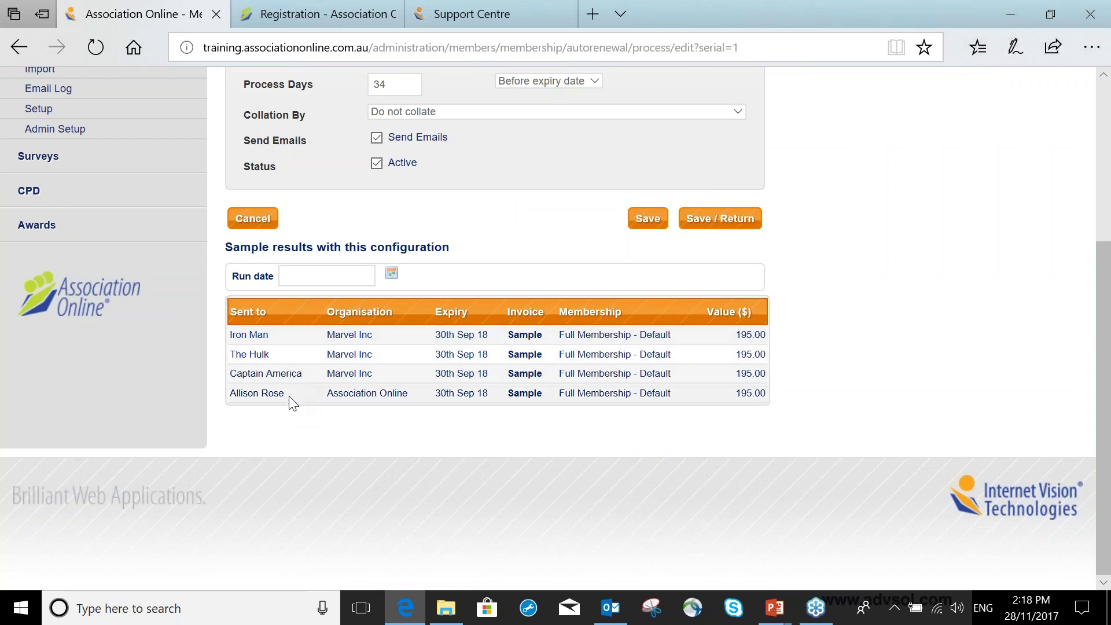
scroll(288, 397, up, 2)
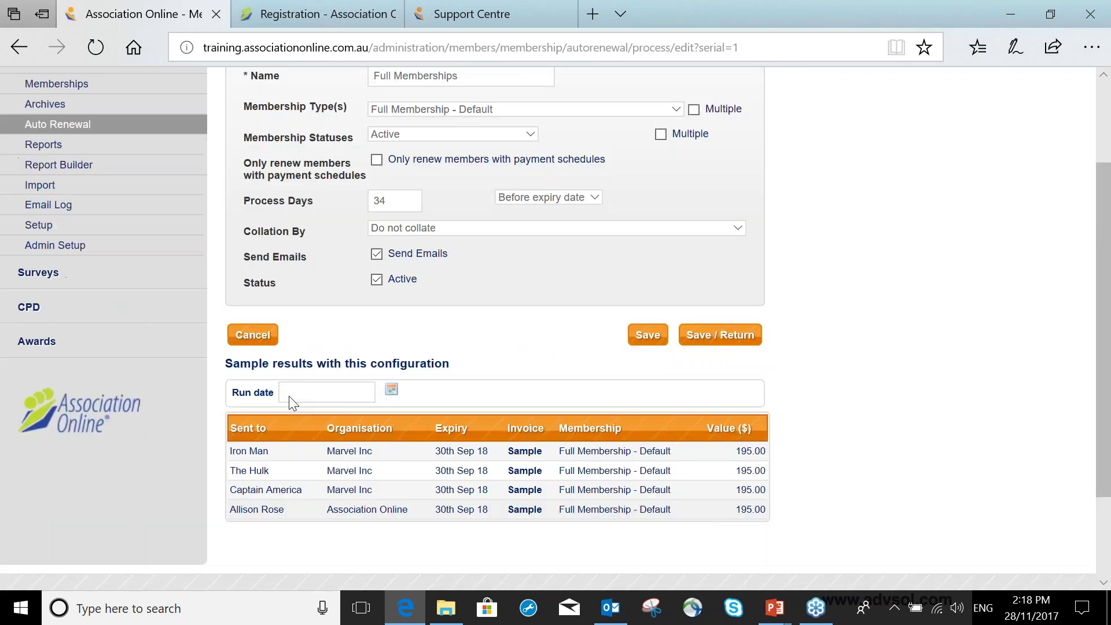
key(alt+Left)
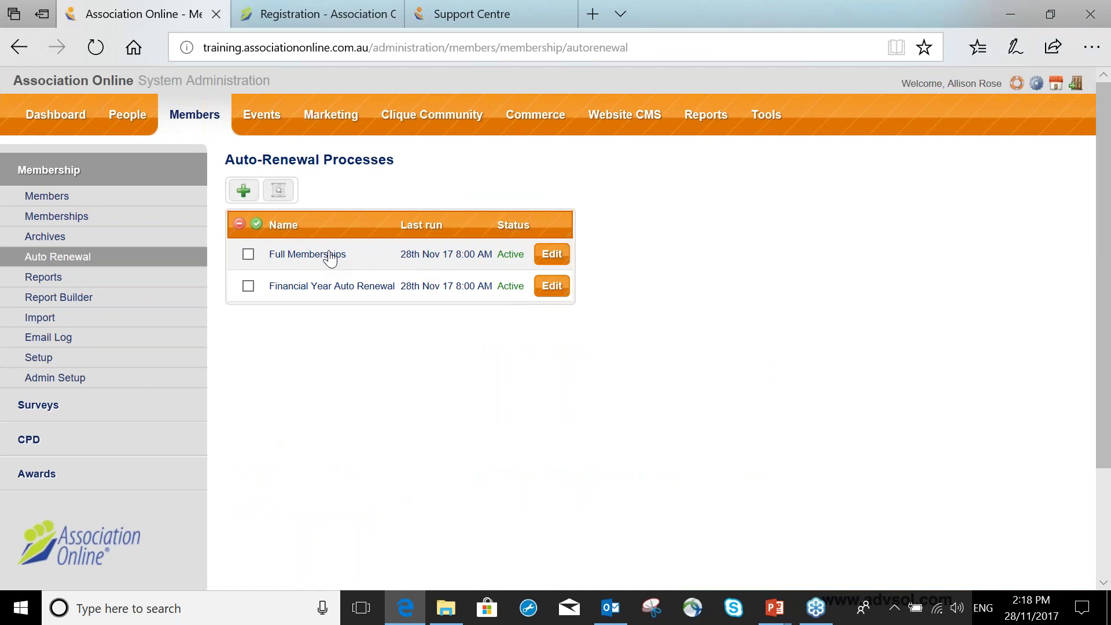
Display the run log of the Full Memberships auto-renewal process and review its past runs
click(197, 263)
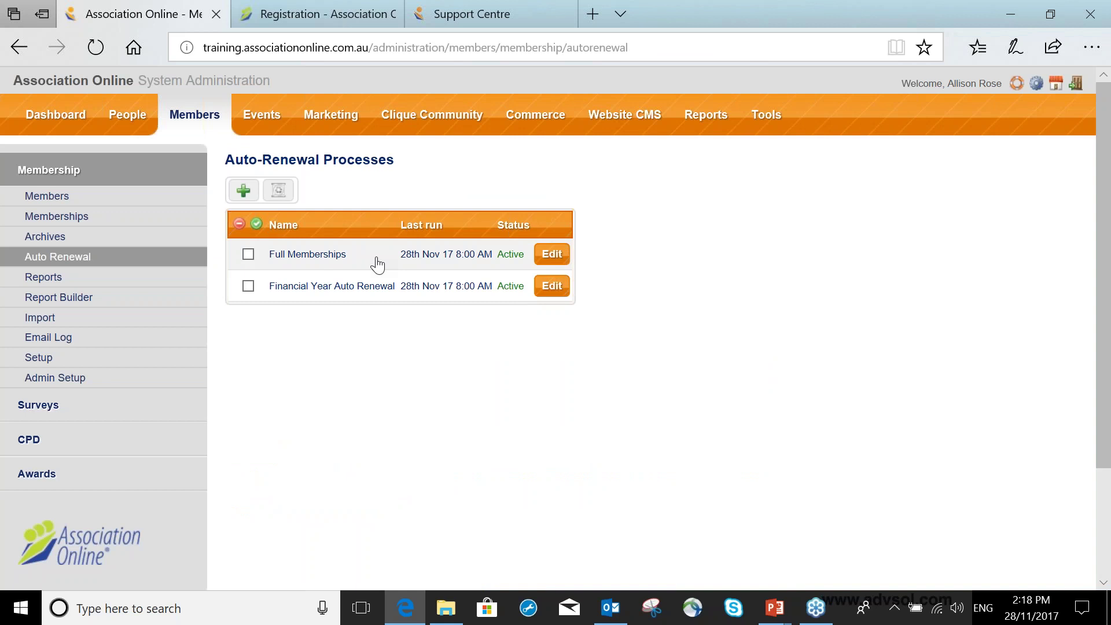
click(322, 259)
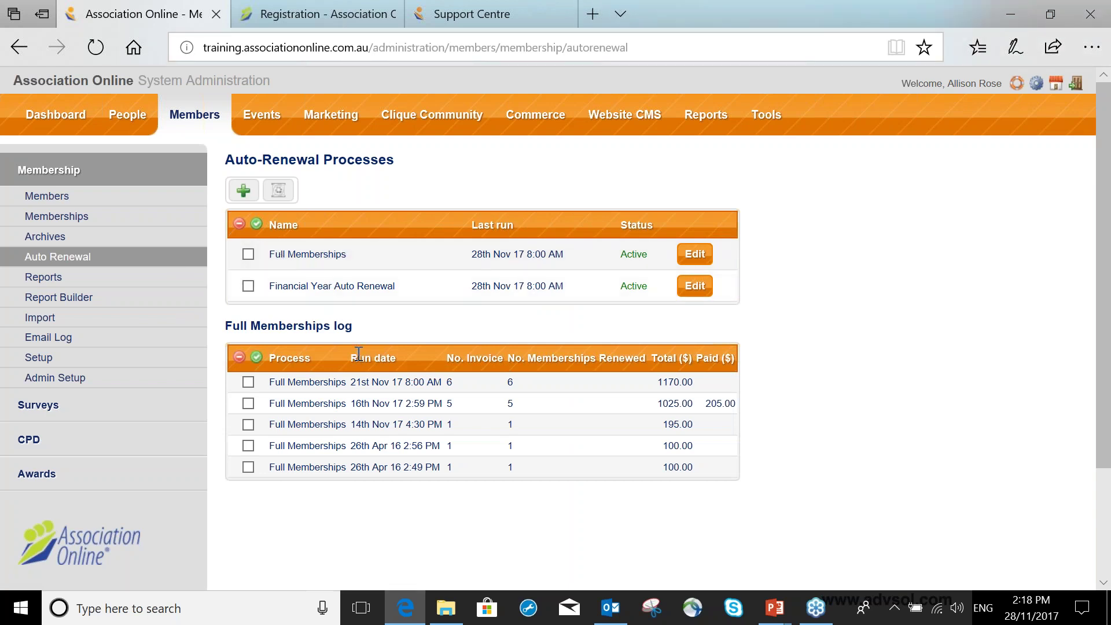
scroll(358, 355, down, 1)
scroll(366, 376, down, 1)
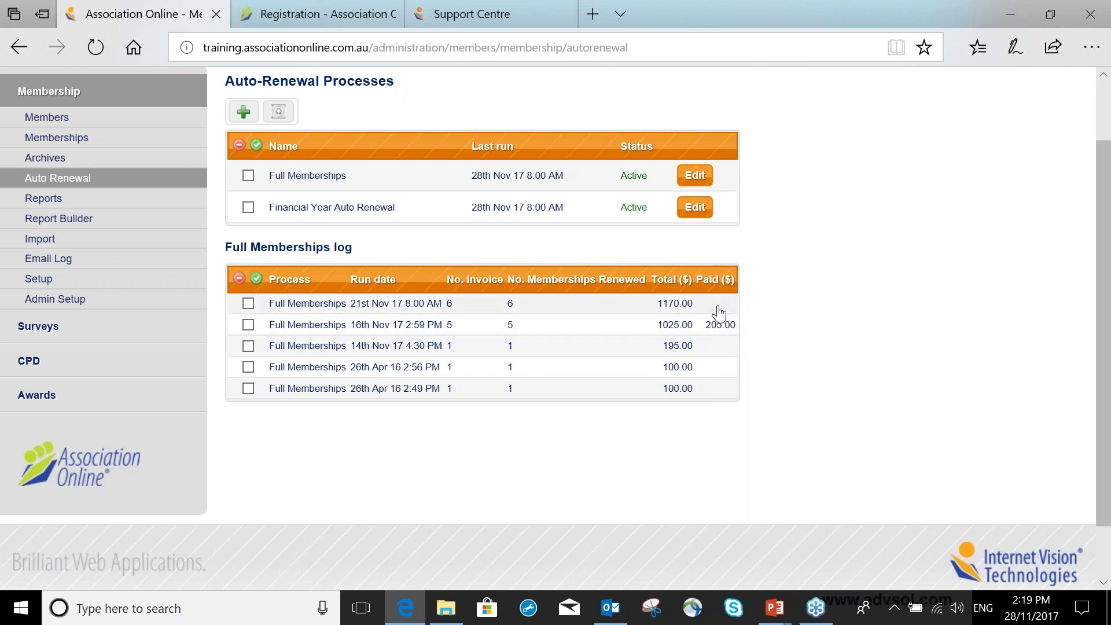
Refresh the auto-renewal processes, inspect the 28th Nov 17 2:19 PM run in the Full Memberships log, and return to the process list
click(115, 180)
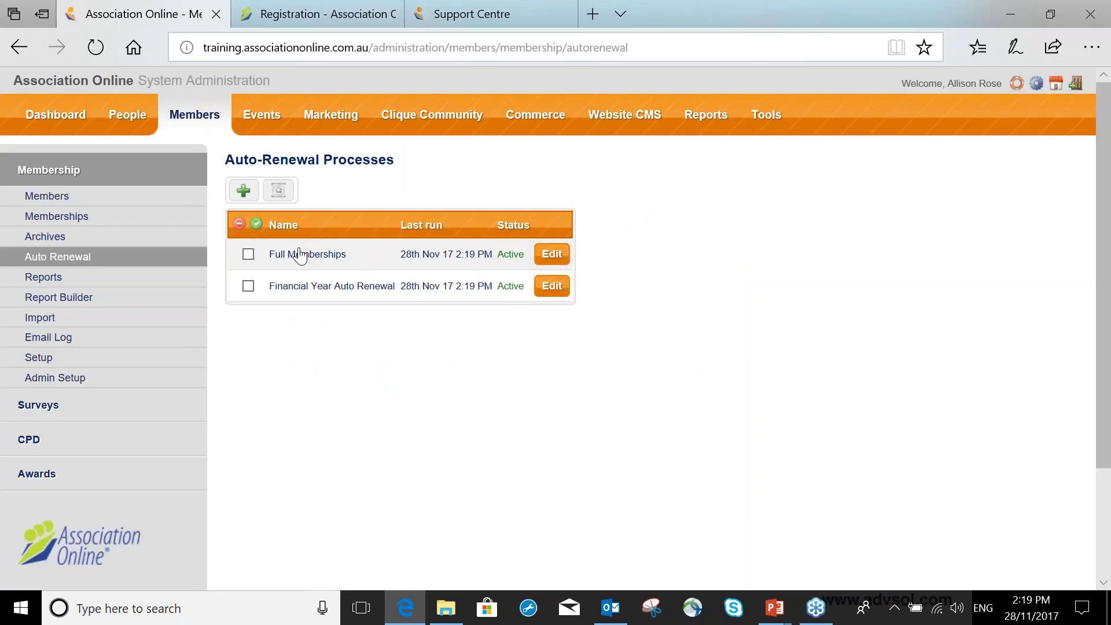
click(325, 264)
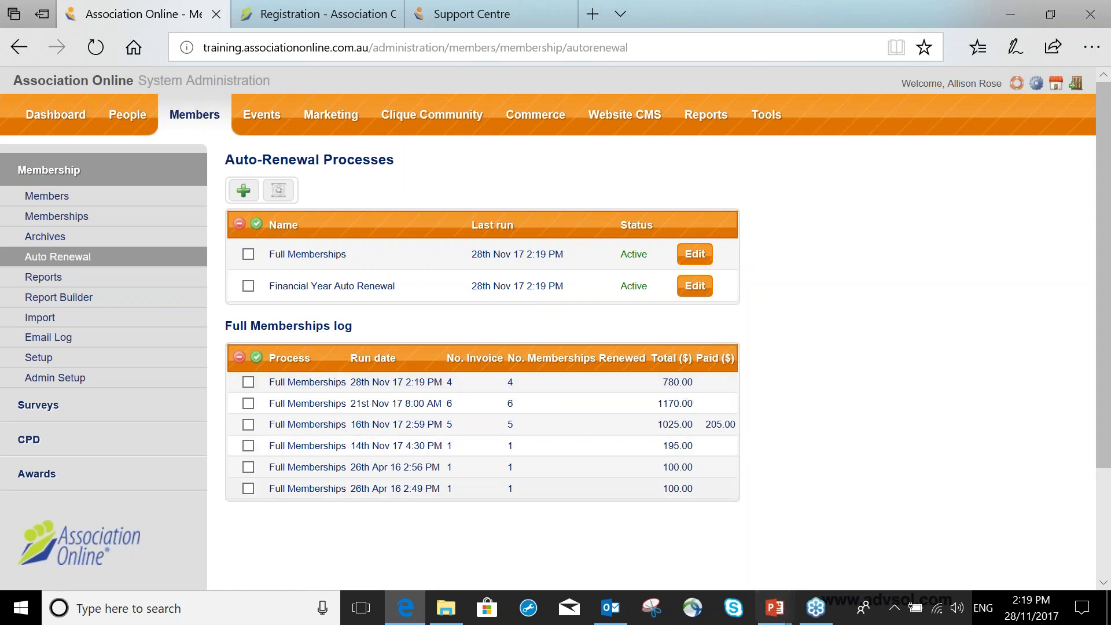
click(312, 384)
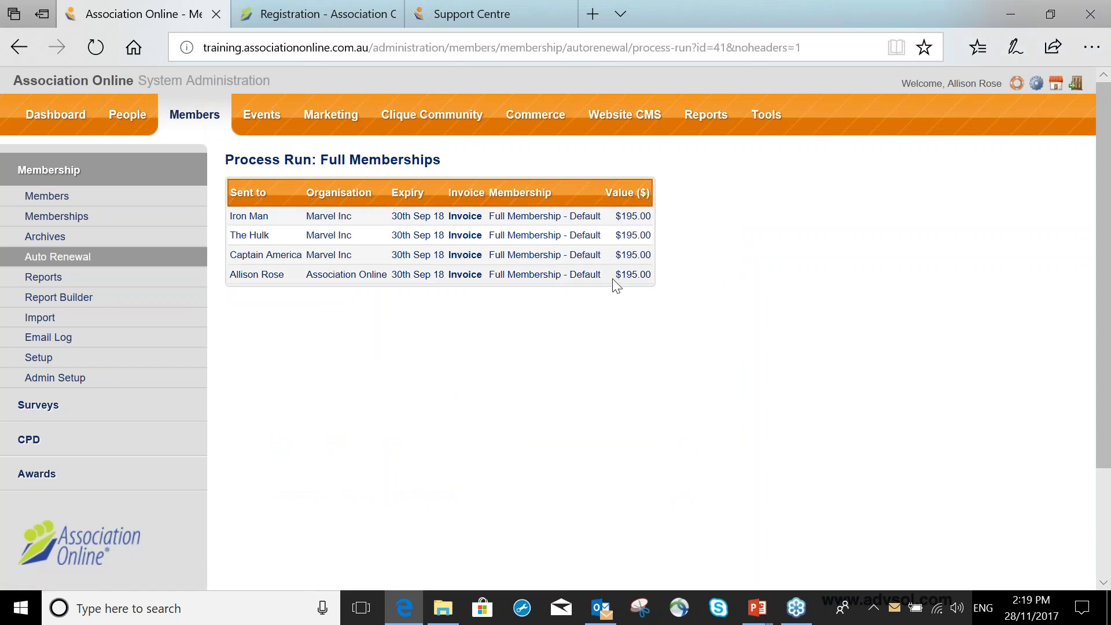
click(125, 257)
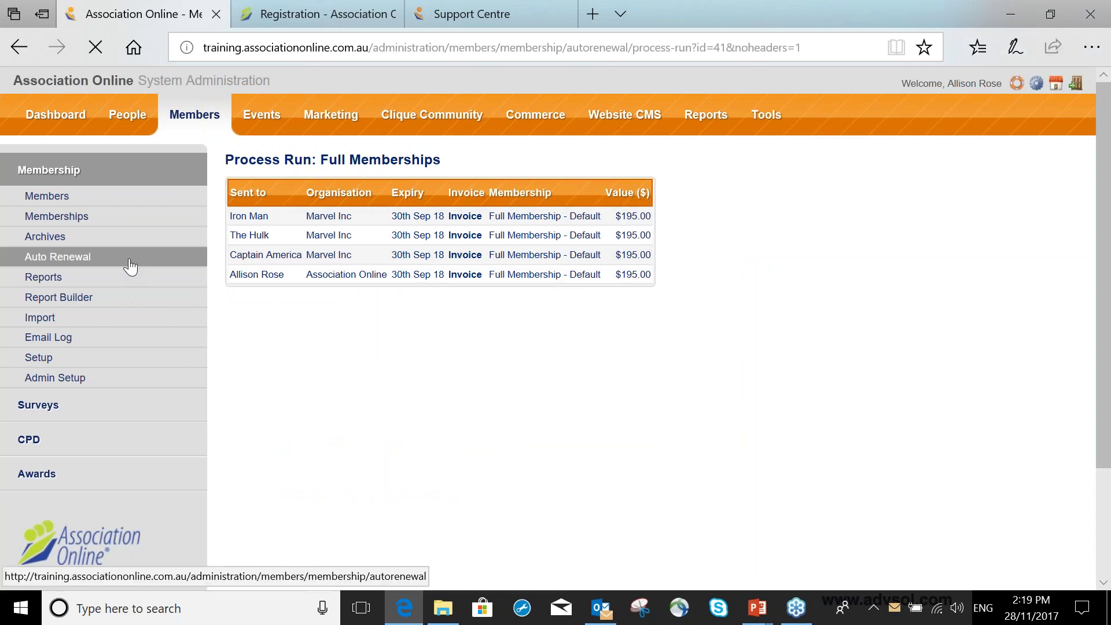
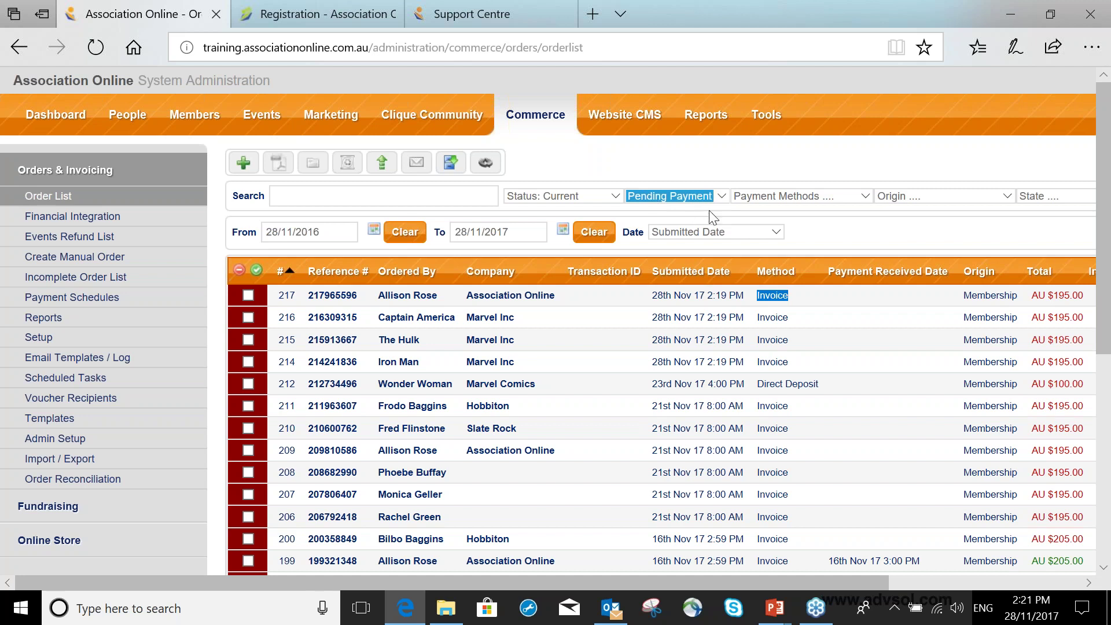
Filter the pending-payment order list to the Invoice payment method and the Membership origin, and review the matching orders
click(798, 196)
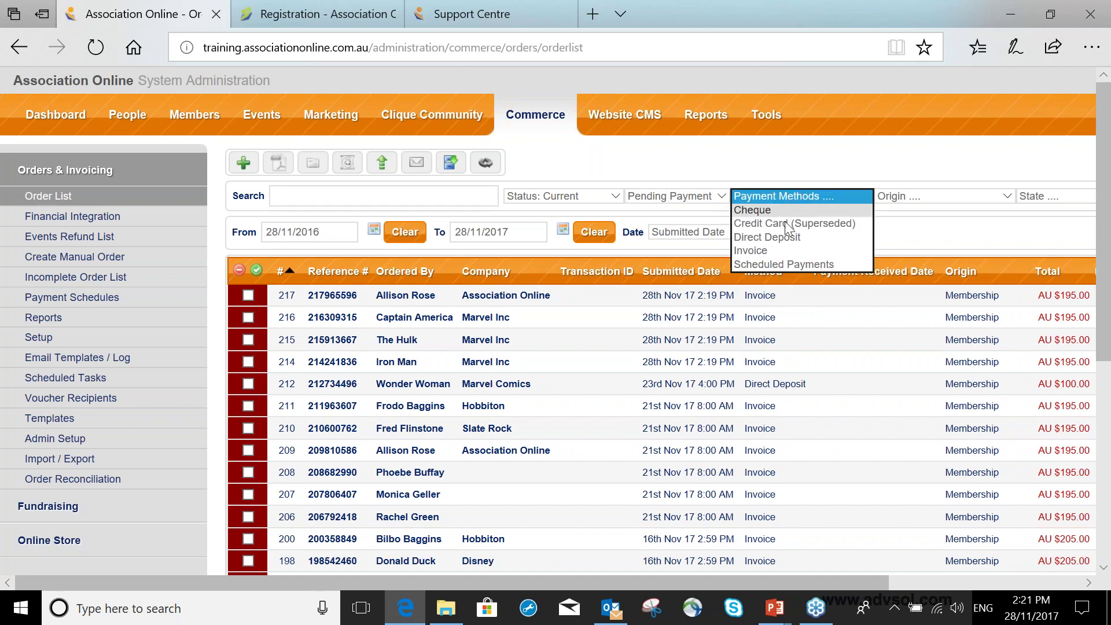
click(787, 250)
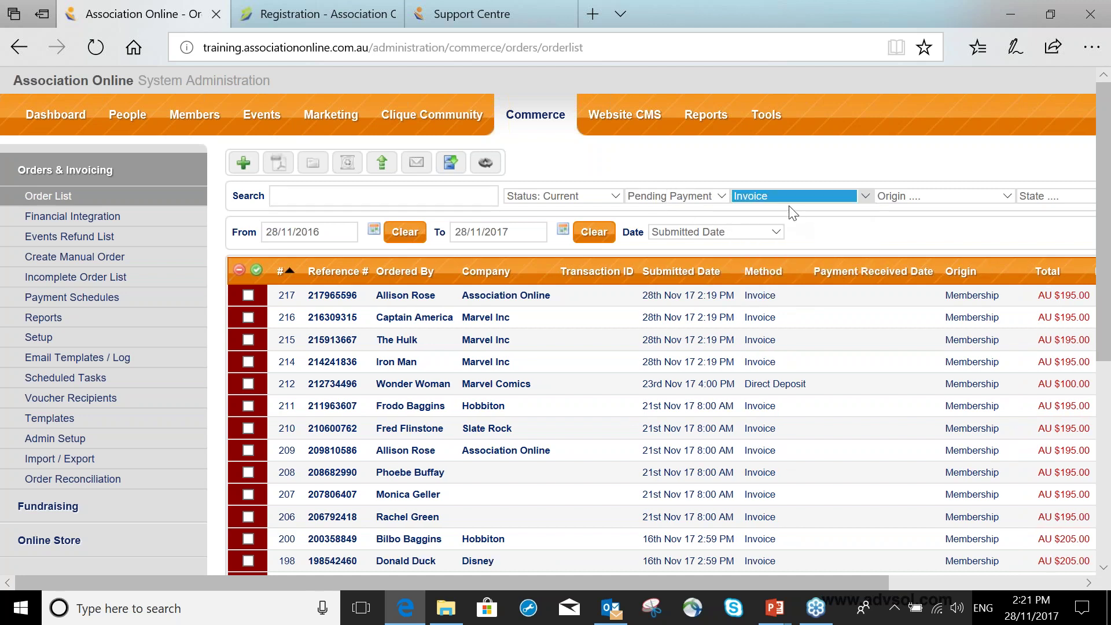
click(906, 196)
click(911, 235)
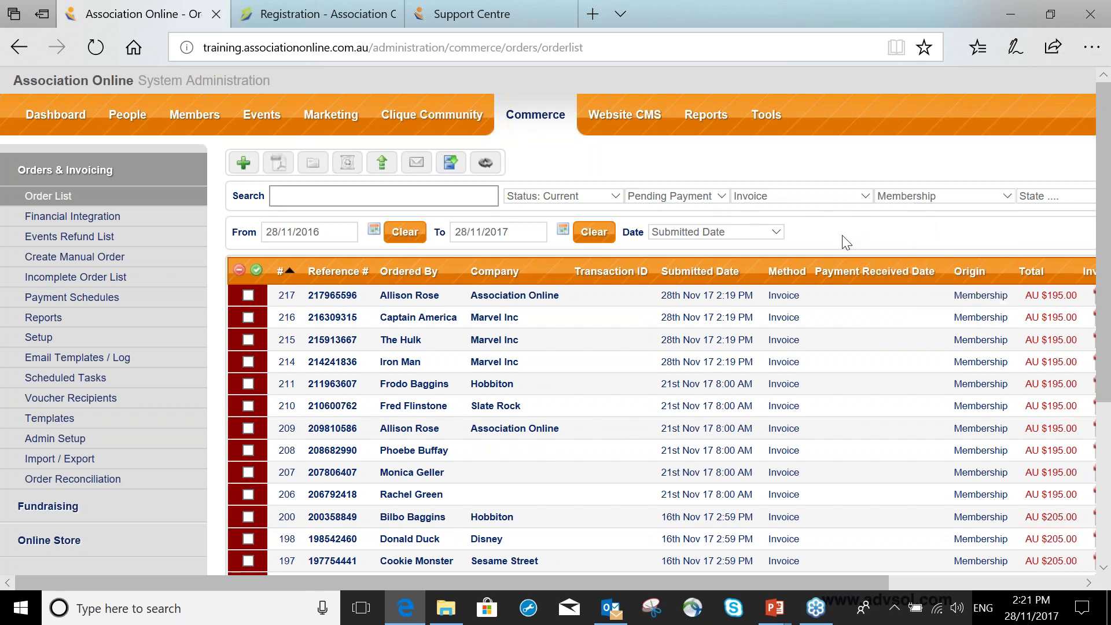
scroll(845, 241, down, 1)
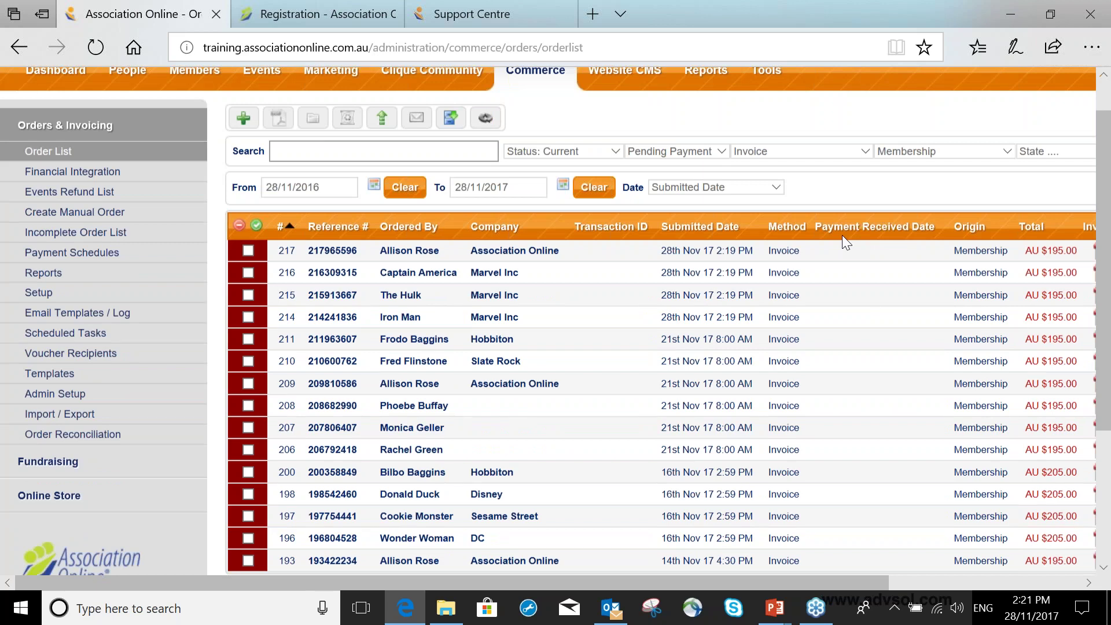
scroll(841, 235, down, 1)
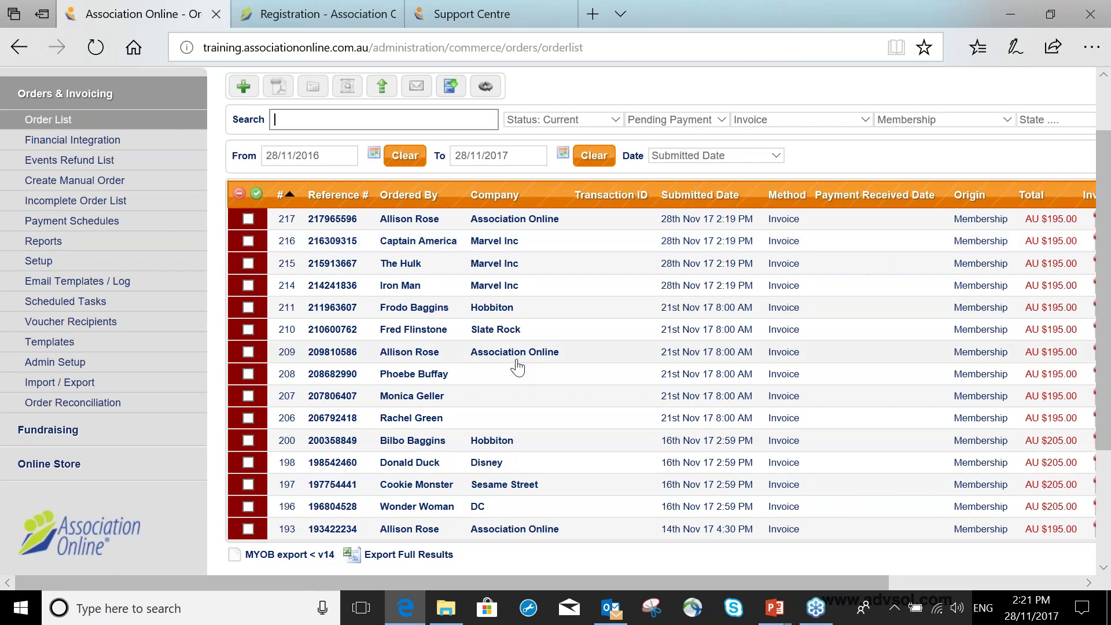
Mark Captain America's membership order as payment received on 28/11/2017 at 2:21 PM
scroll(517, 367, up, 2)
click(346, 317)
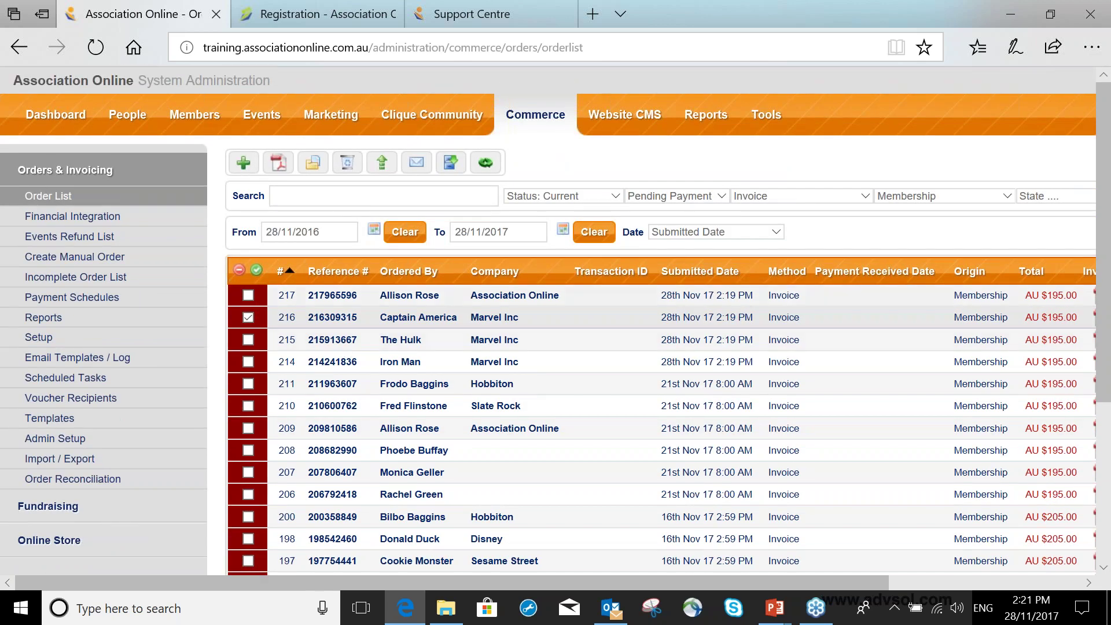
click(486, 164)
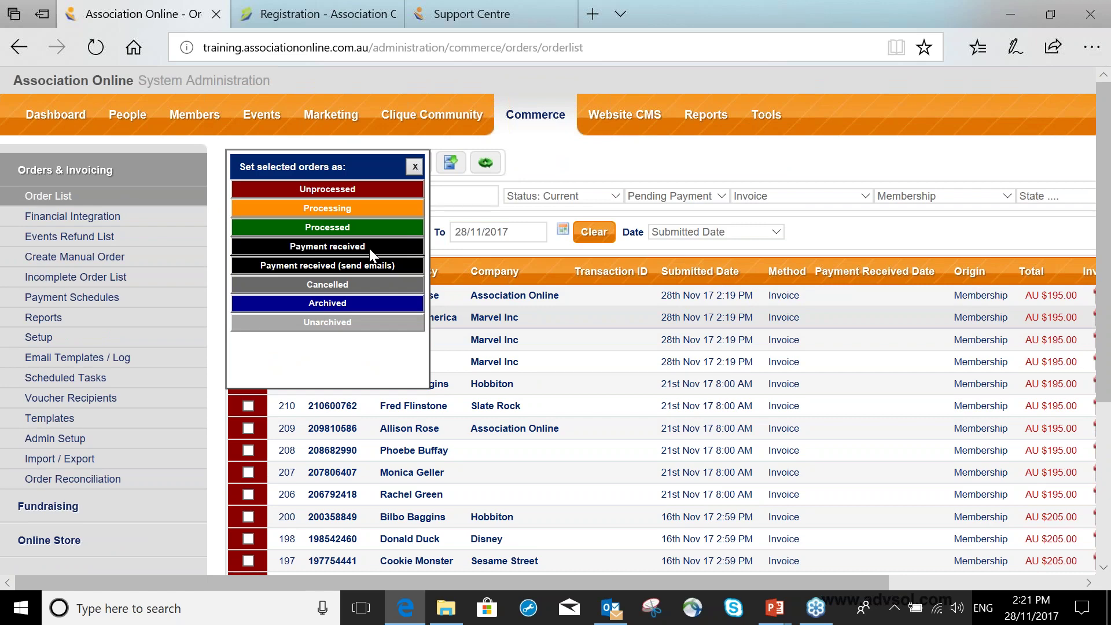
click(370, 248)
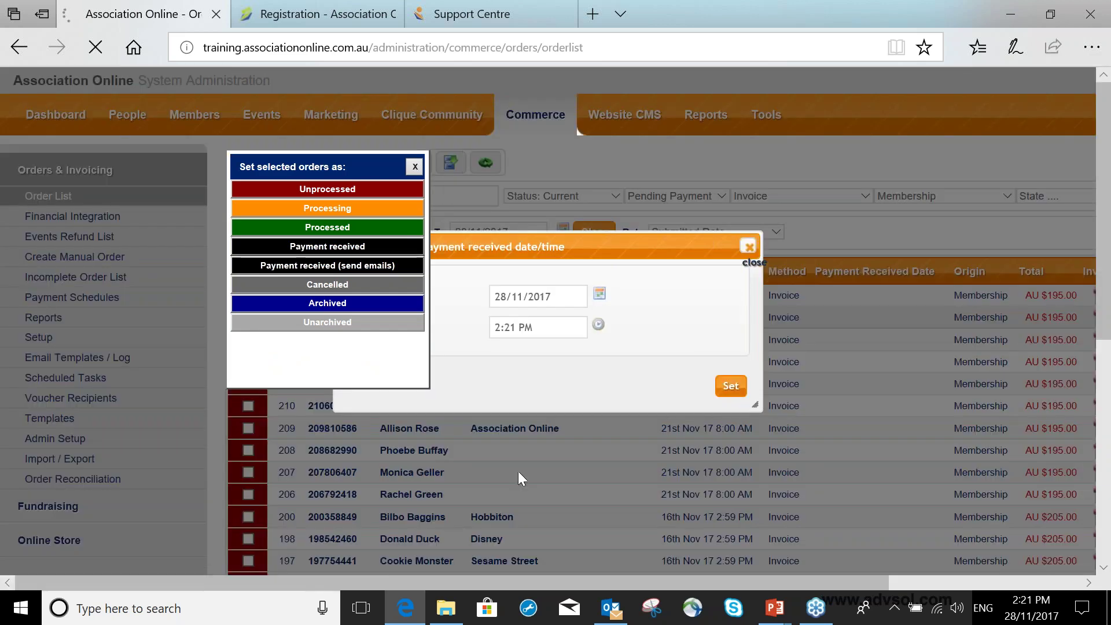
click(717, 384)
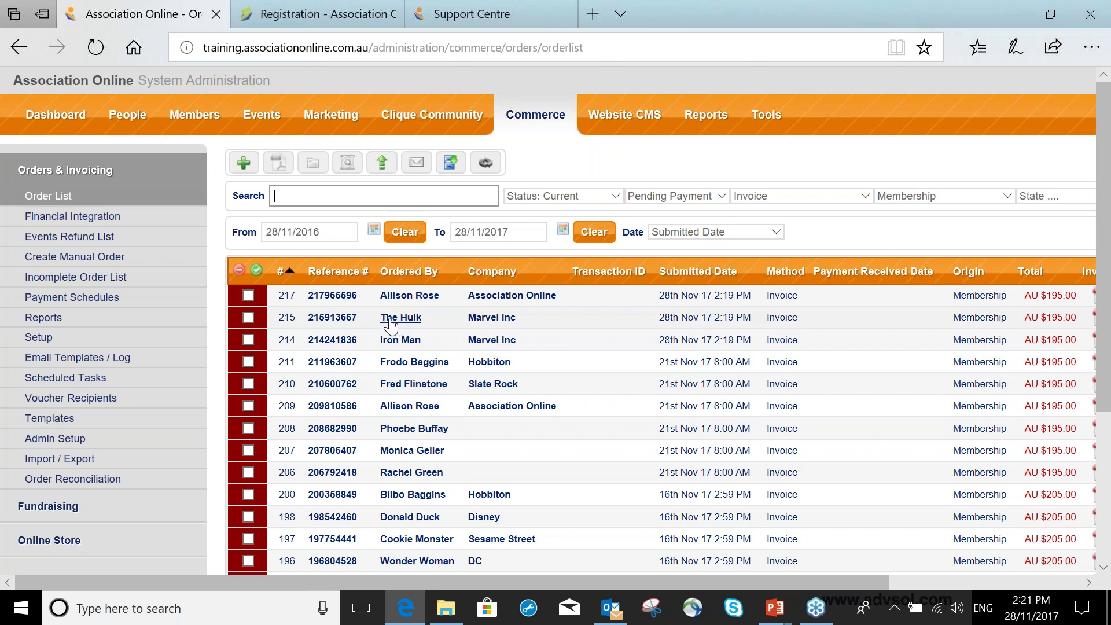
Set The Hulk's unpaid membership order to Cancelled
click(249, 318)
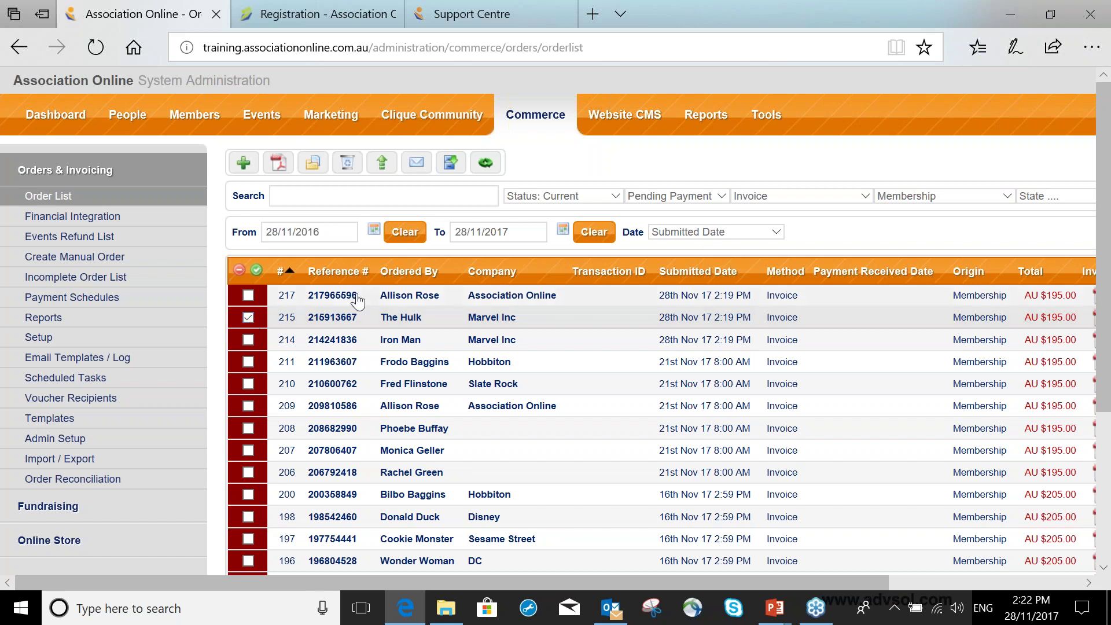
click(486, 164)
click(357, 283)
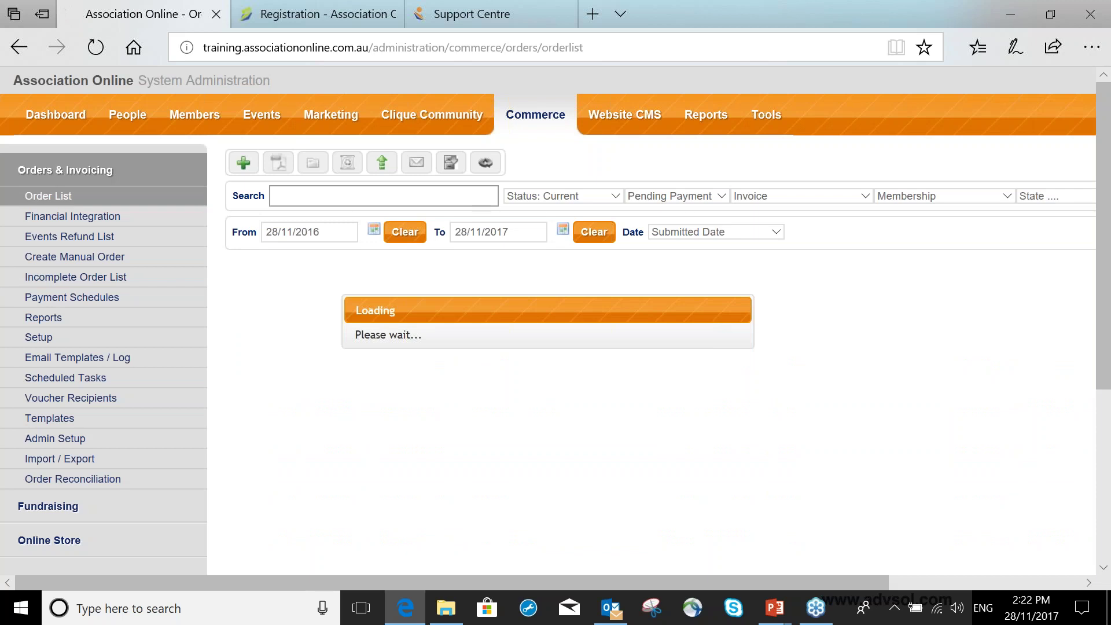
Search the members for "the hulk" and open the matching member's record
click(197, 119)
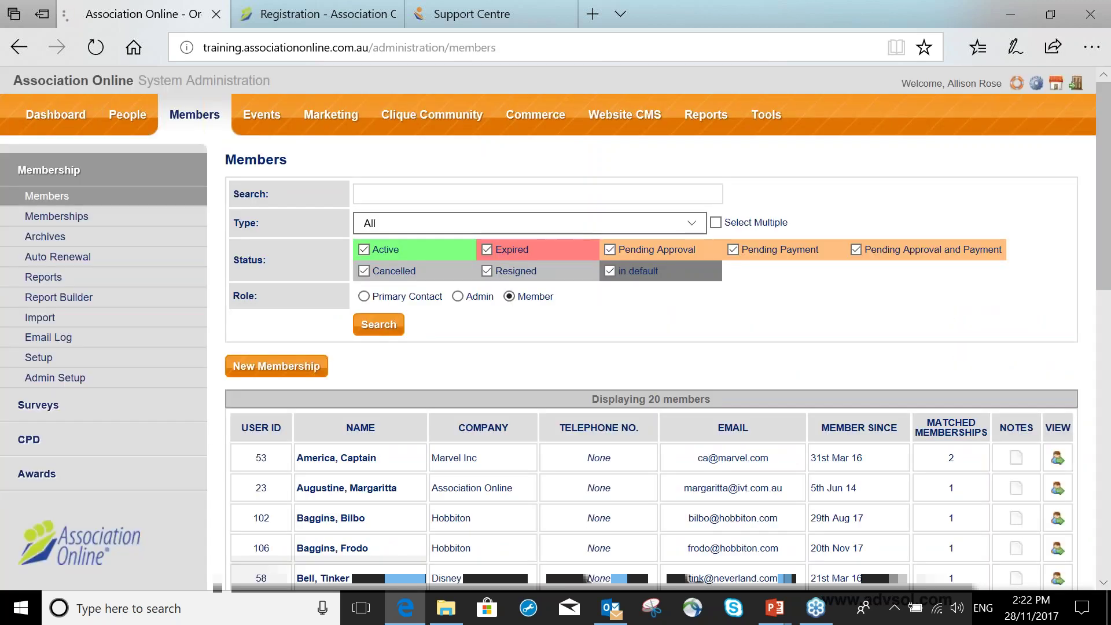
text(the hulk)
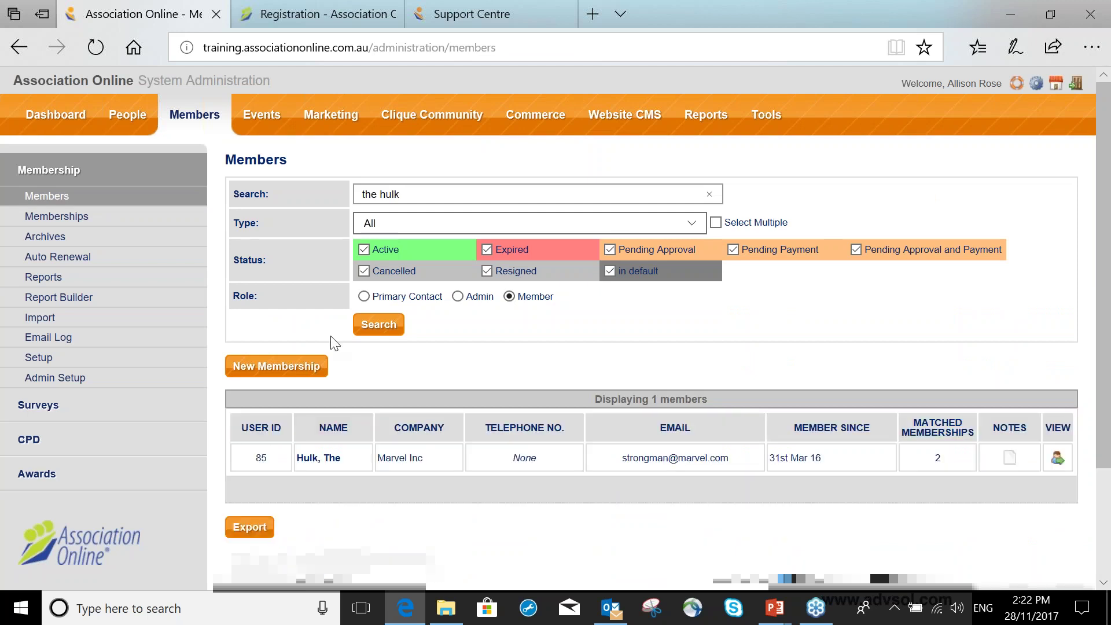
click(321, 462)
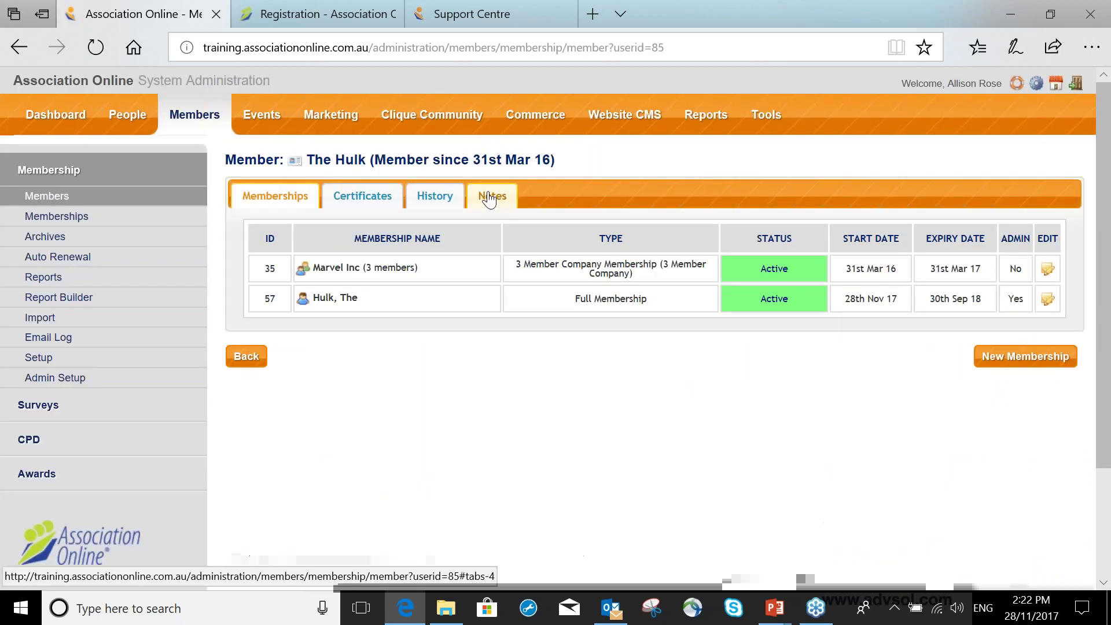
Add a note for The Hulk: "Rang and followed up multiple times for his membership payment - no reply - he will not be renewing."
click(492, 196)
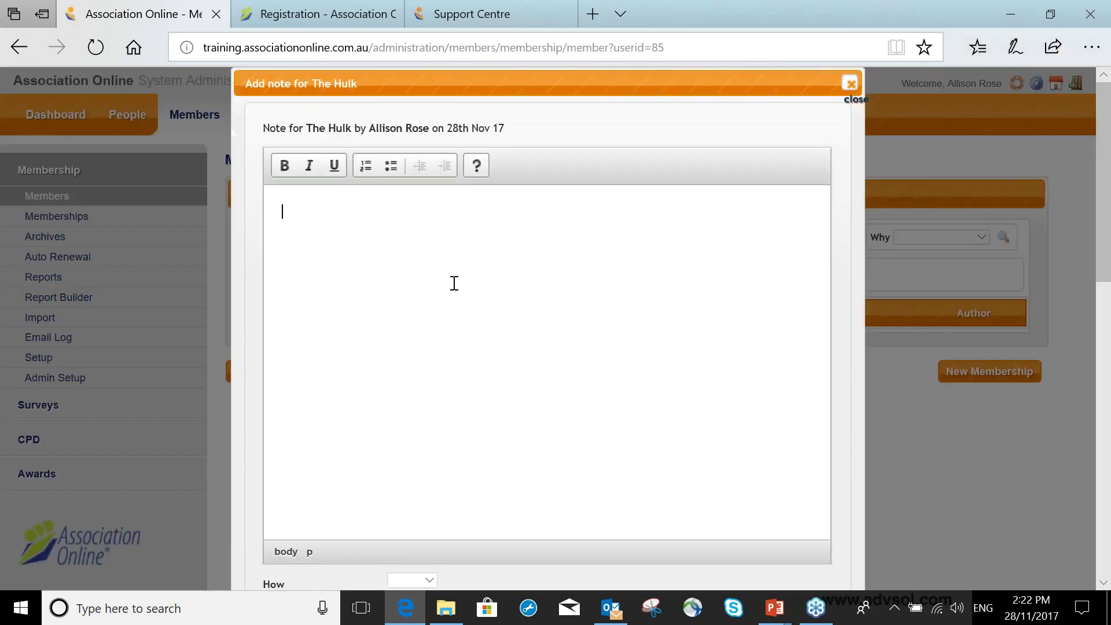
text(Rang and followed up mul)
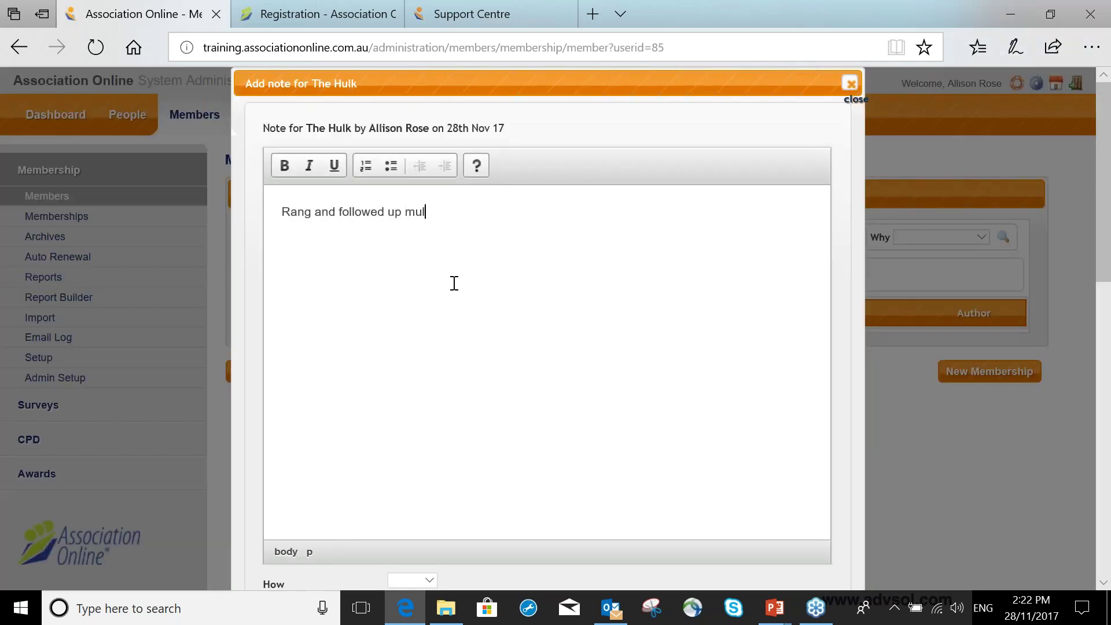
text(tiple times for his membership paymkent - no reply)
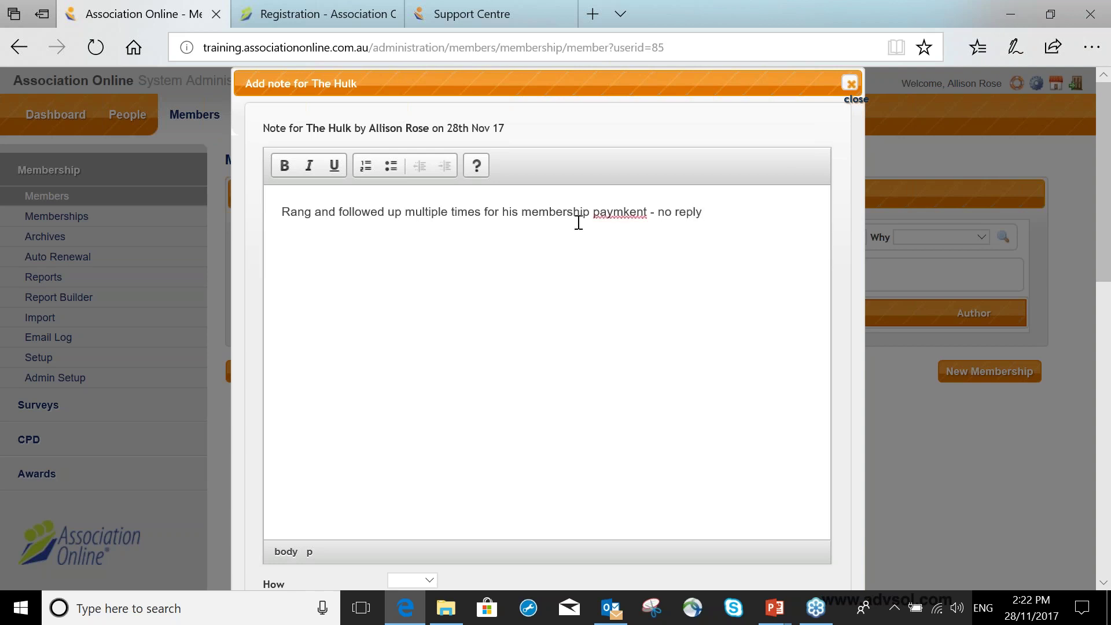
right_click(619, 213)
click(650, 226)
click(726, 218)
text(- he will not be )
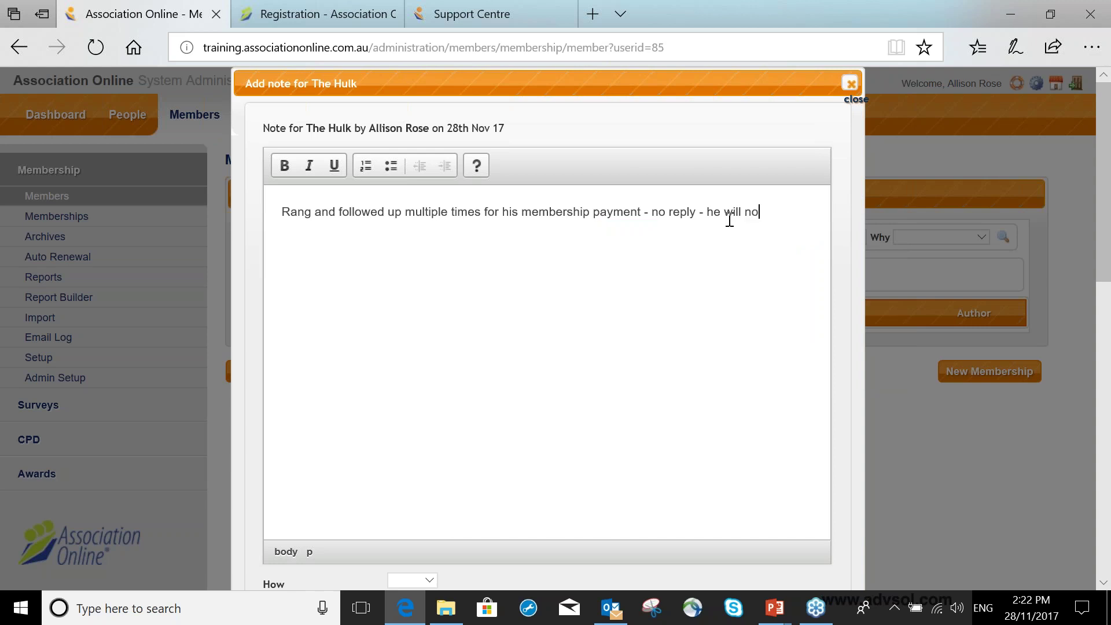
text(renewing.)
scroll(699, 231, down, 1)
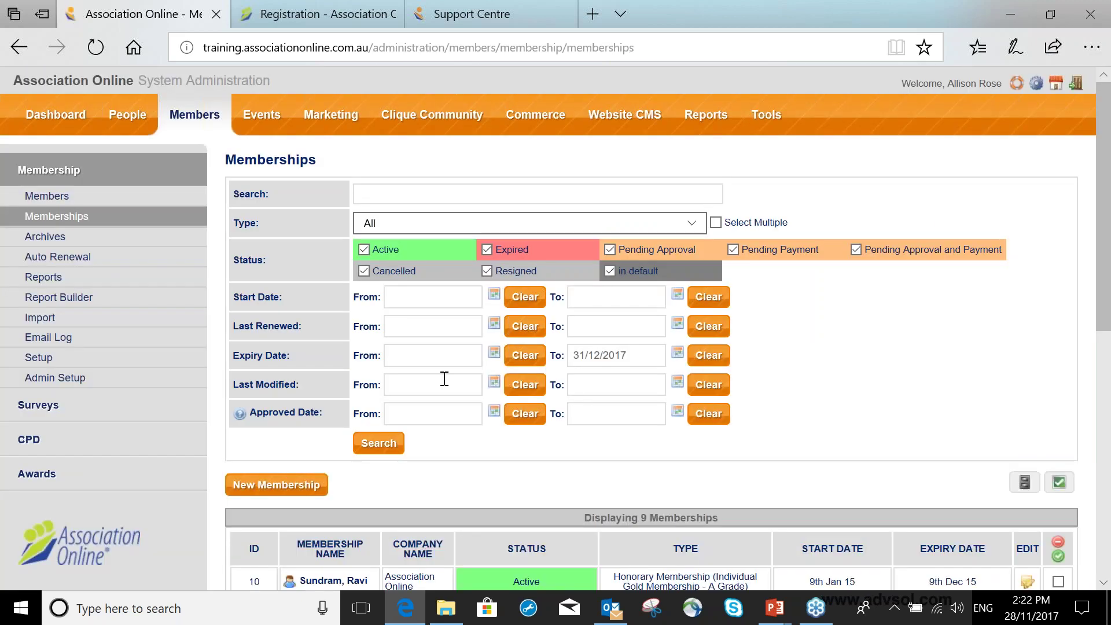
Search the memberships for "hulk" with the expiry date filter cleared
scroll(415, 228, down, 1)
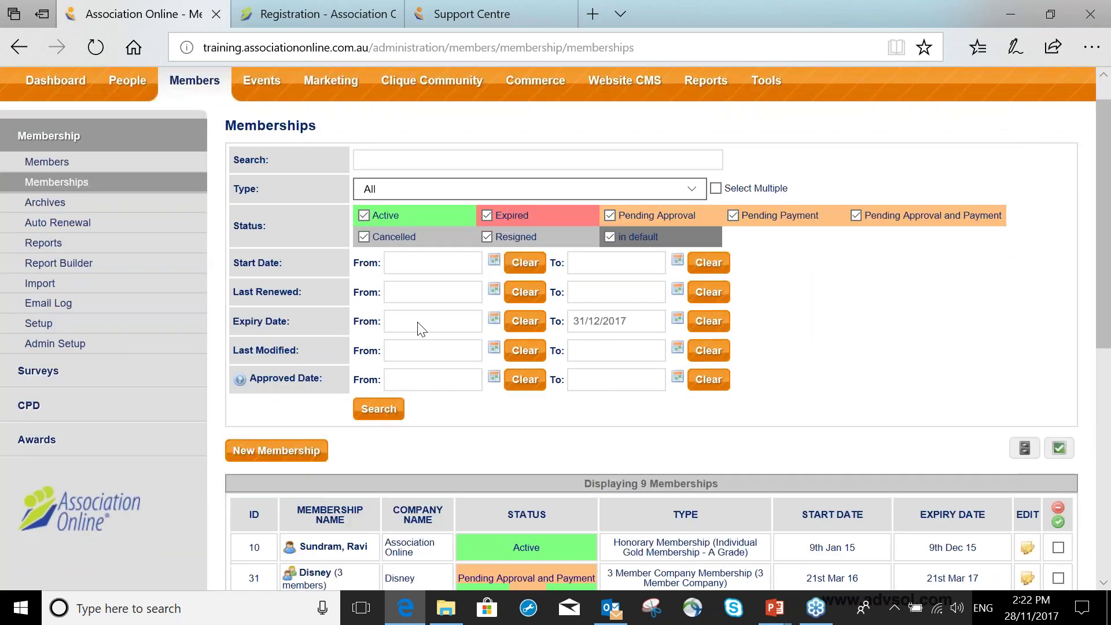
scroll(420, 328, down, 5)
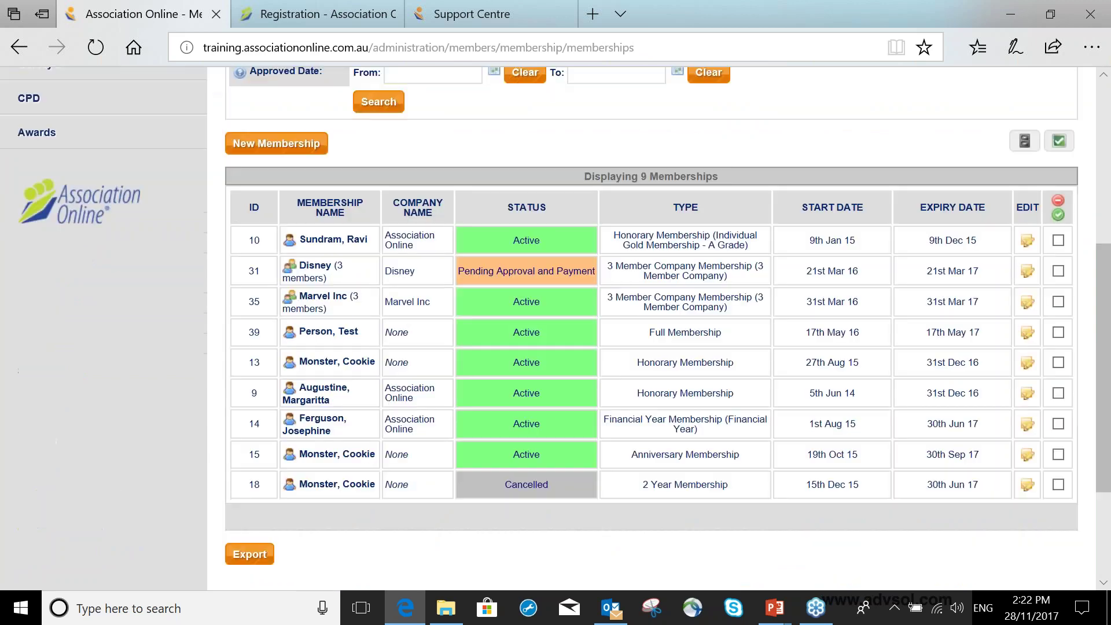
text(hulk)
key(Return)
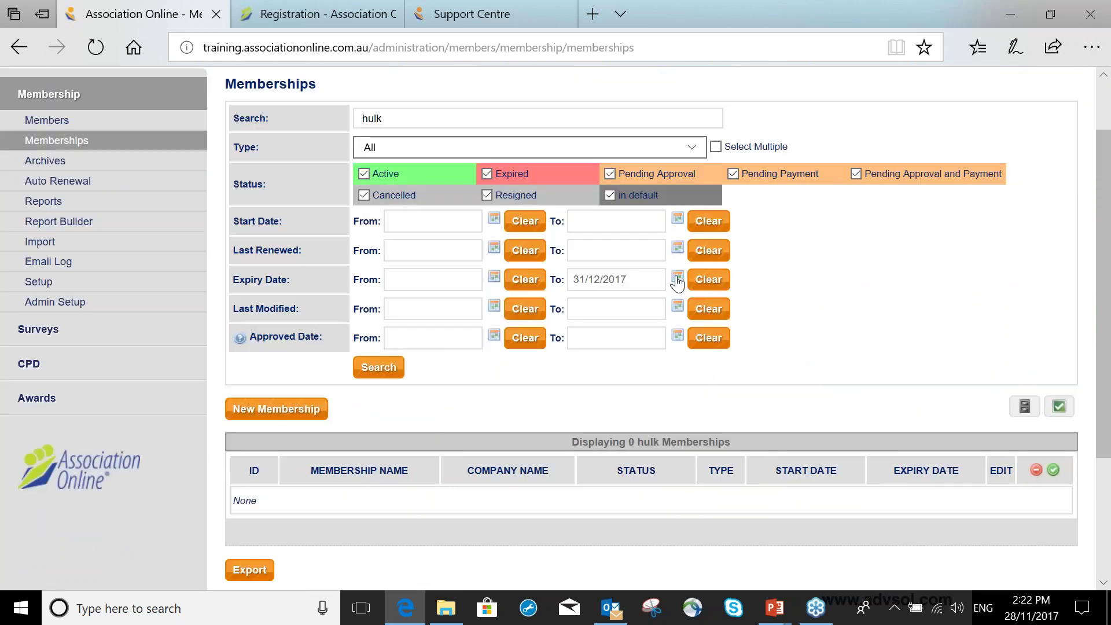
click(384, 367)
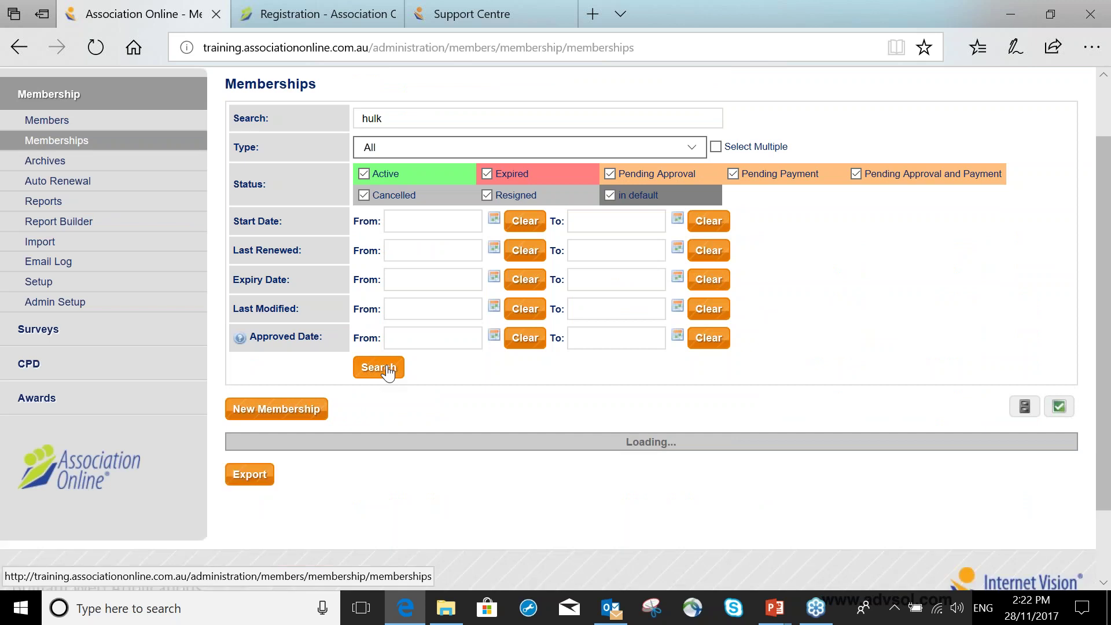
Open The Hulk's membership, set its scheduled status update after 31st Dec 17 to Cancelled, and save and return to the memberships list
scroll(458, 370, down, 1)
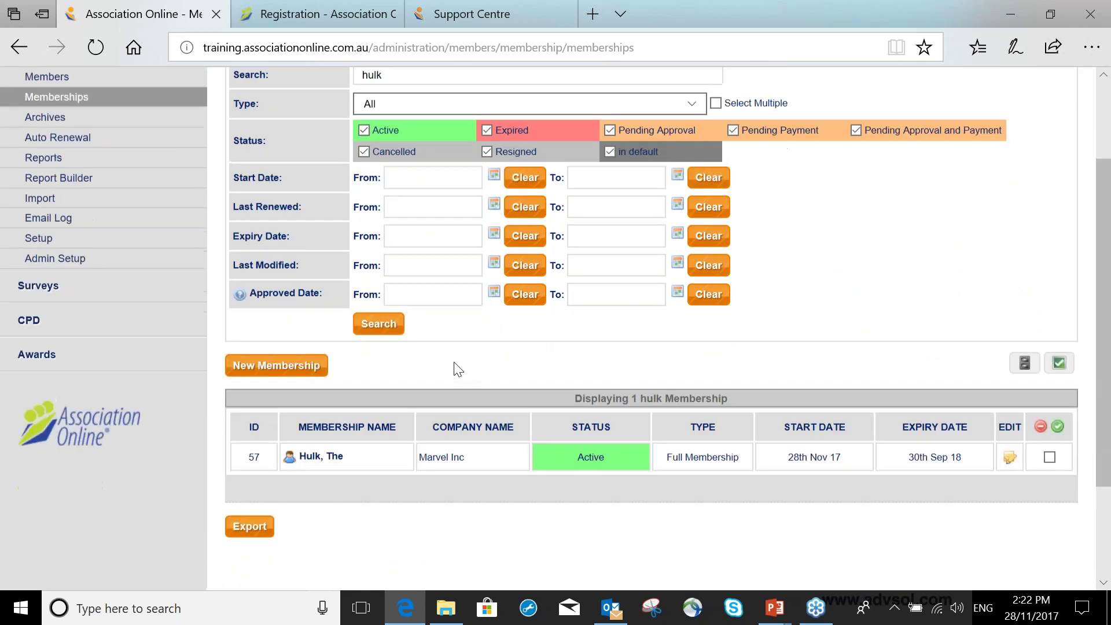
click(321, 456)
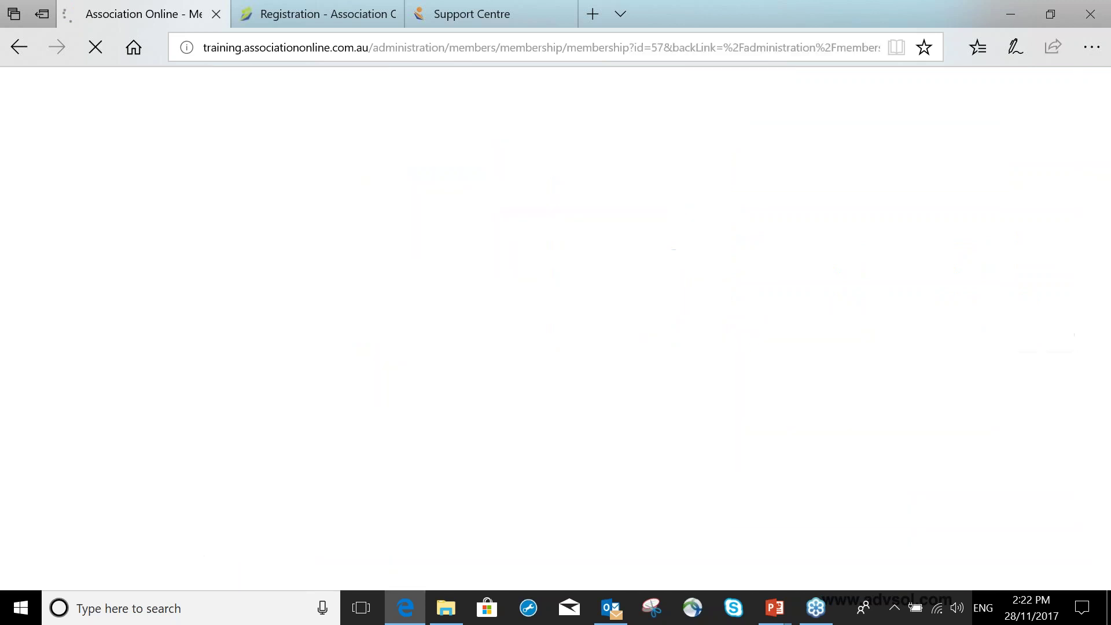
scroll(437, 304, up, 3)
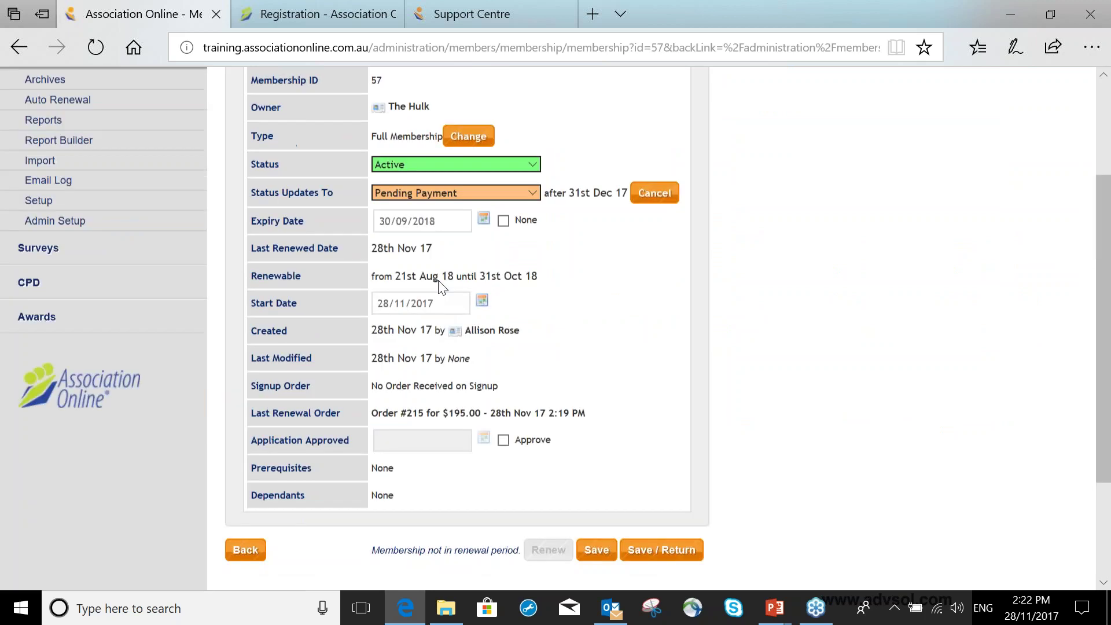
scroll(440, 285, up, 2)
click(533, 270)
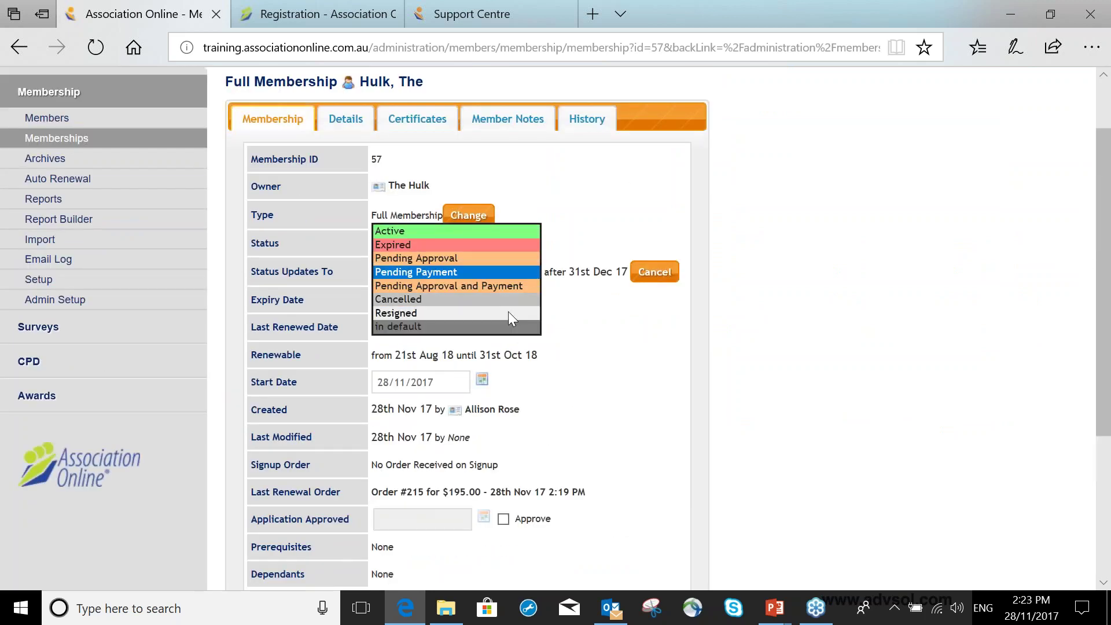
click(511, 300)
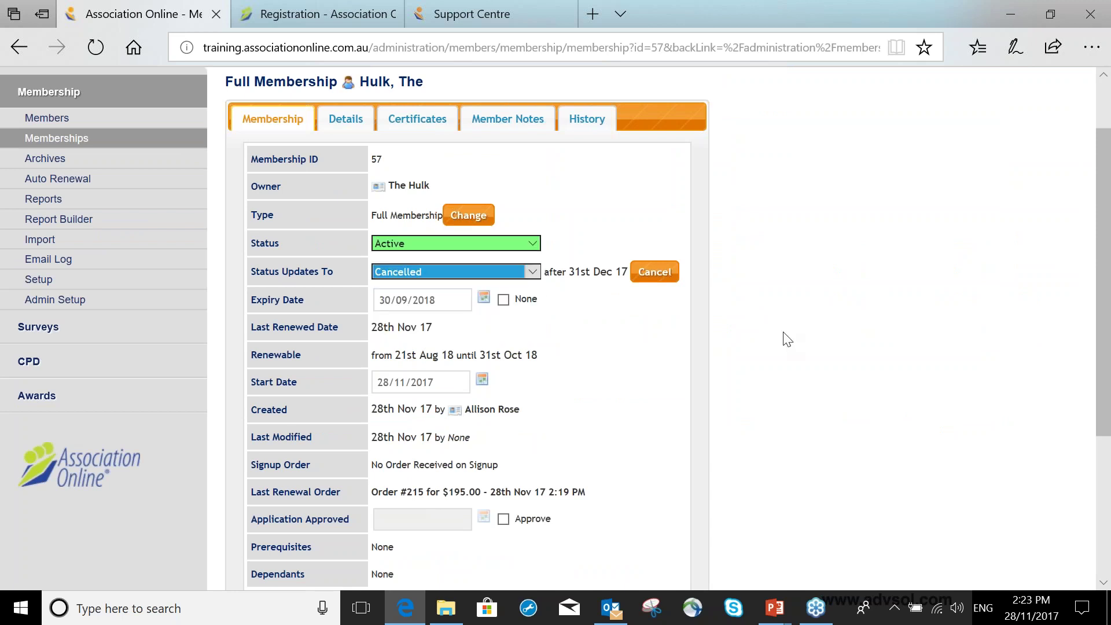
scroll(787, 340, down, 1)
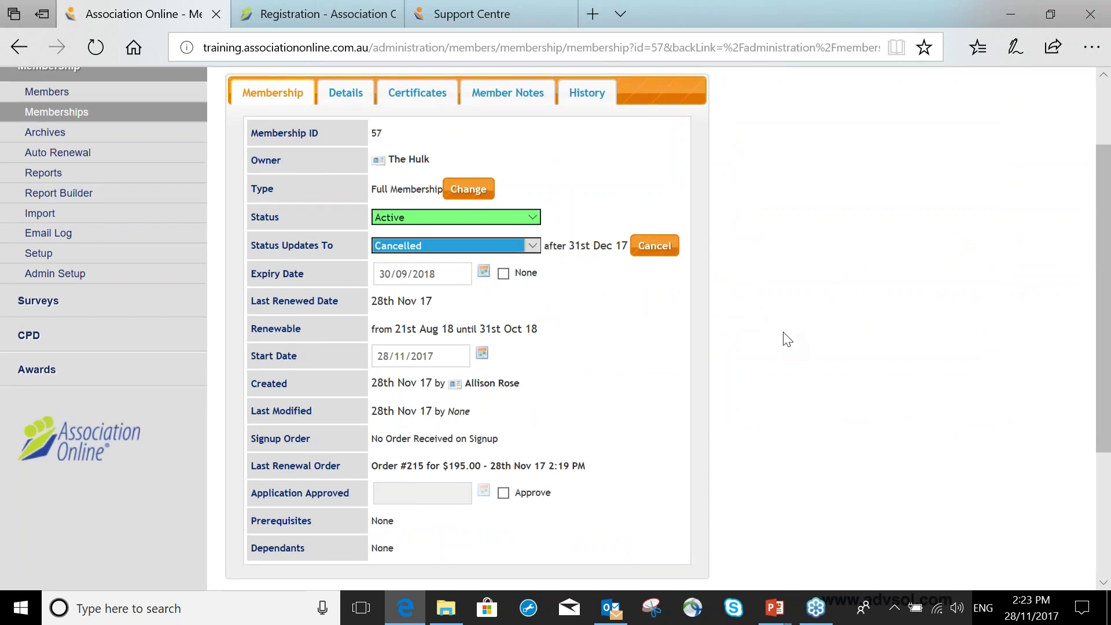
scroll(787, 340, down, 4)
click(663, 394)
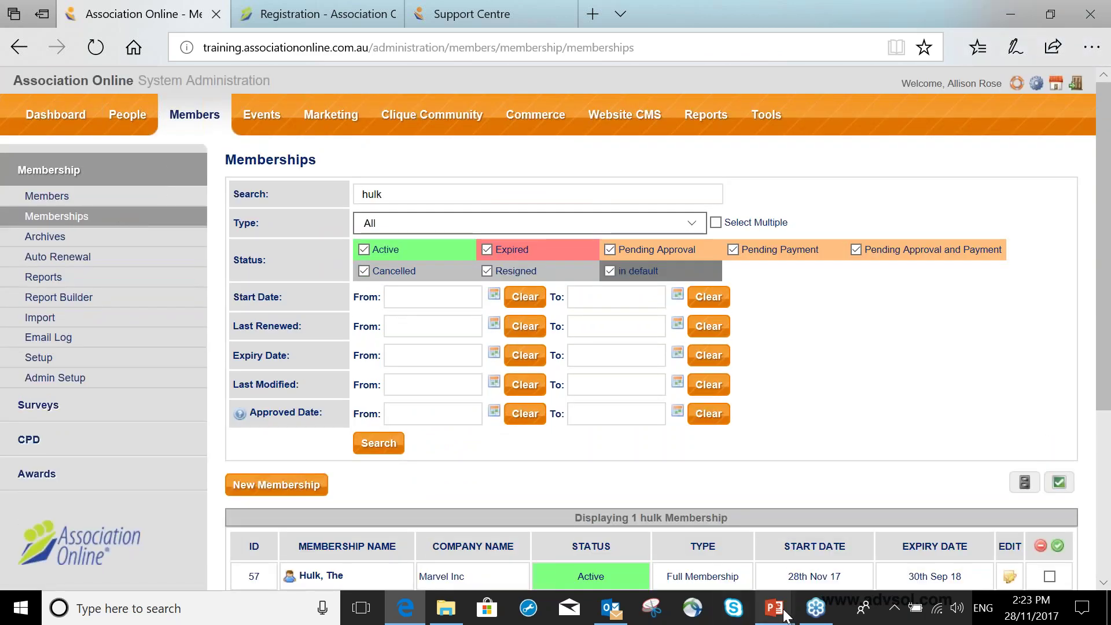
Switch to the PowerPoint slideshow and advance from "Admins Monitor invoices" to the "Other points" slide
mouse_move(784, 614)
click(804, 544)
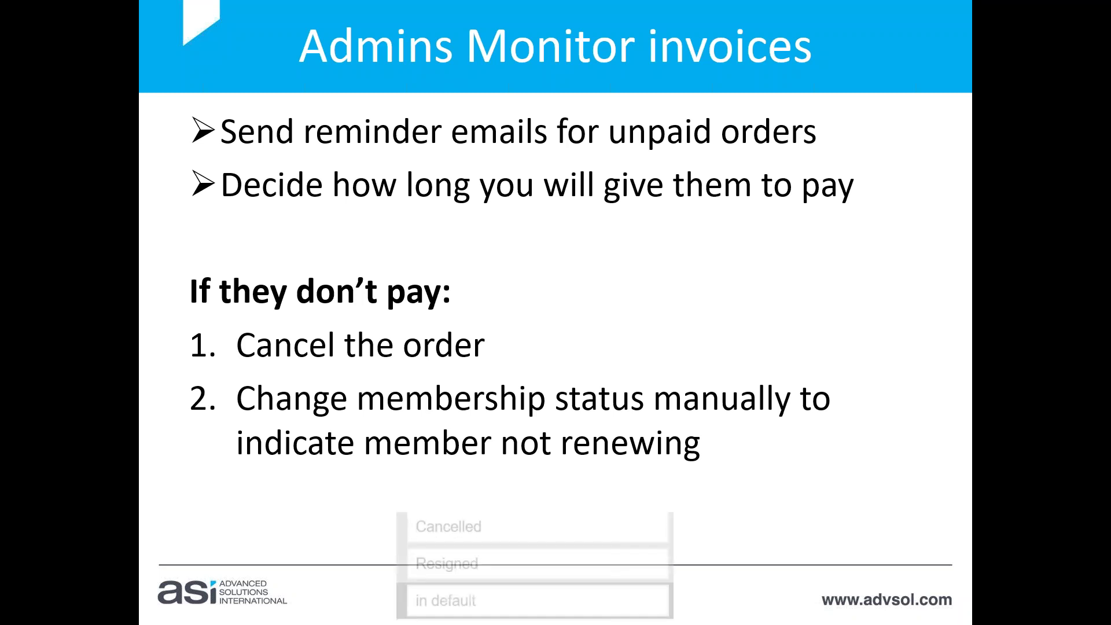
click(680, 345)
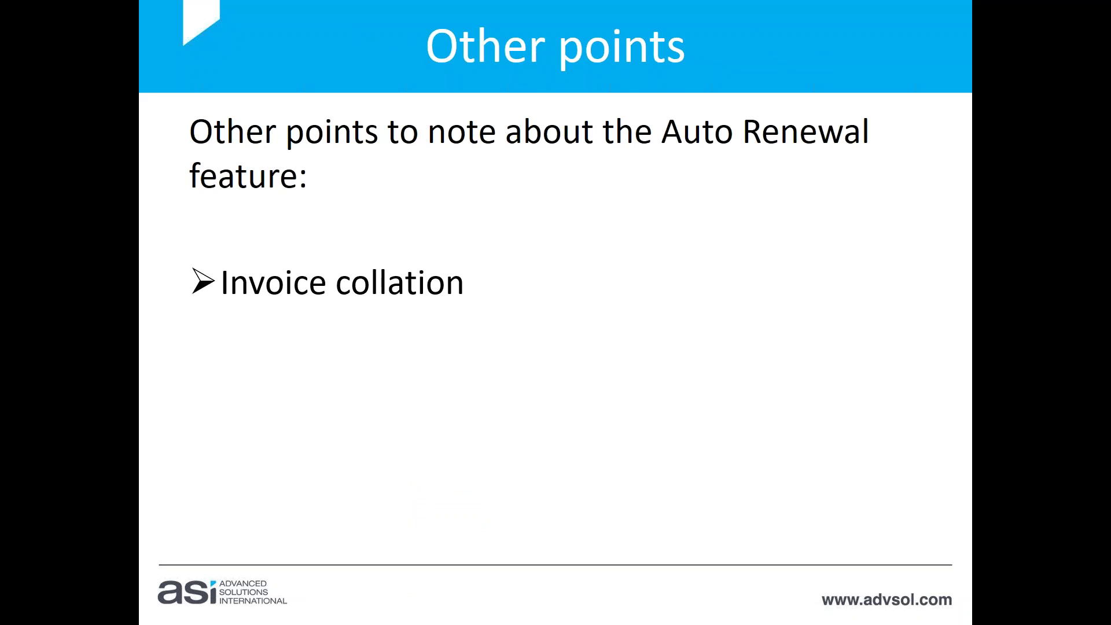
Switch back to Association Online, open the Full Memberships auto-renewal process for editing, and view its collation options
key(alt+Tab)
click(58, 256)
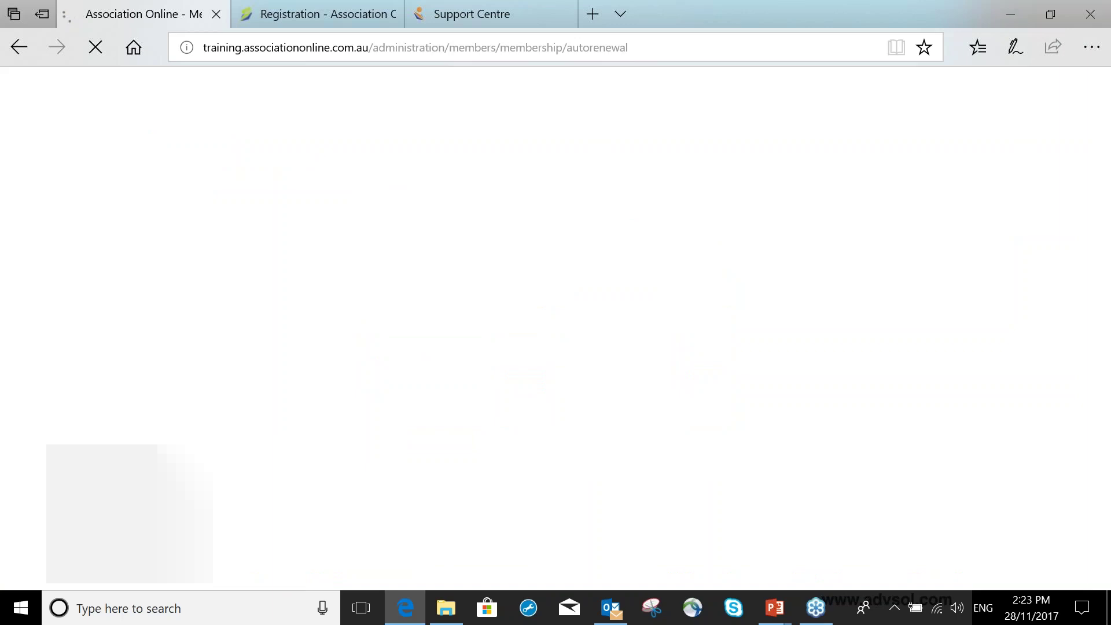
click(552, 255)
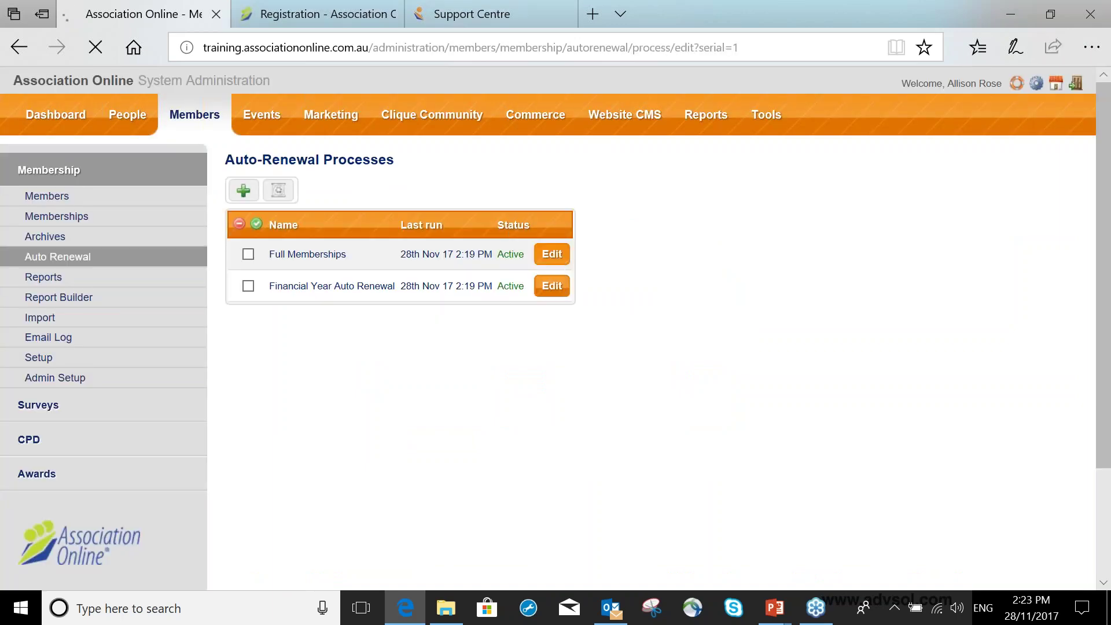
scroll(540, 317, down, 2)
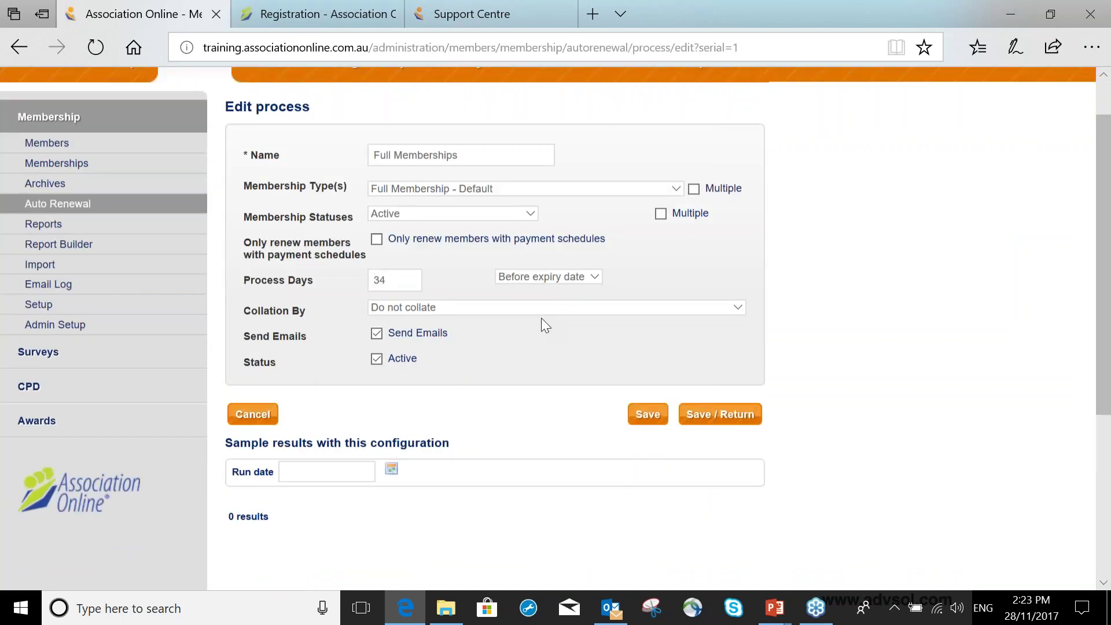
scroll(541, 318, down, 1)
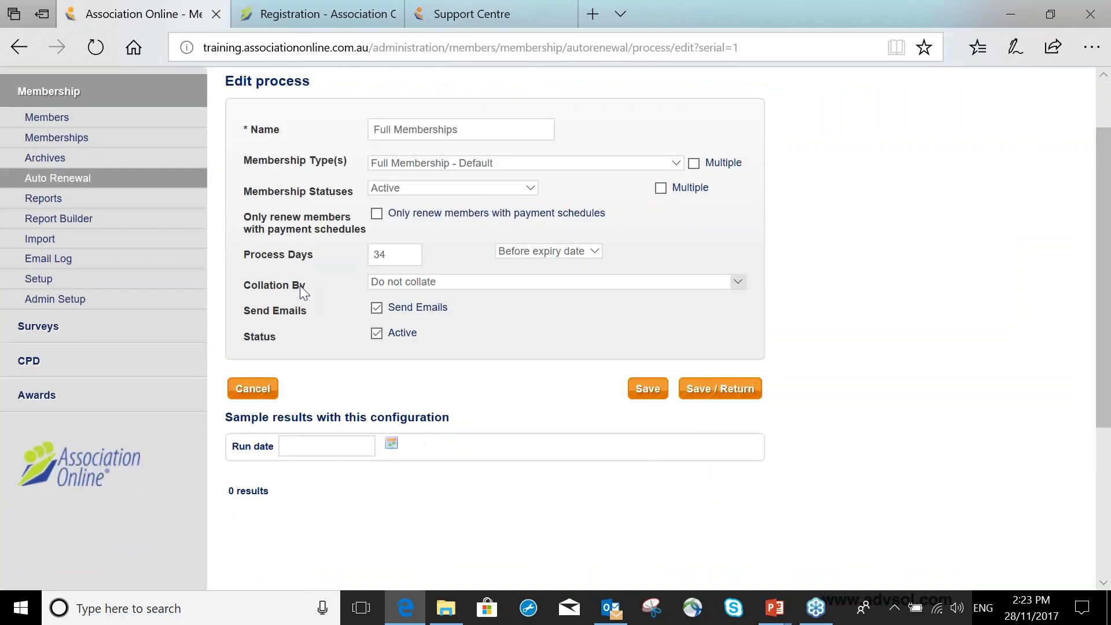
click(423, 281)
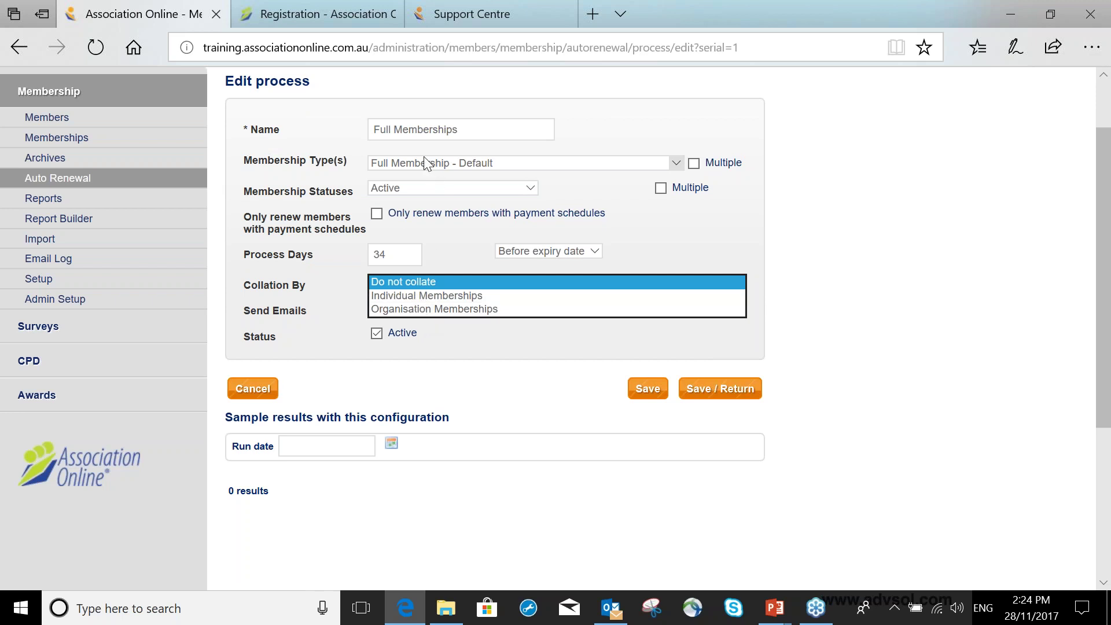
Allow multiple membership types in the Full Memberships process and select all the types from Full Membership through 2 Year Membership
click(693, 164)
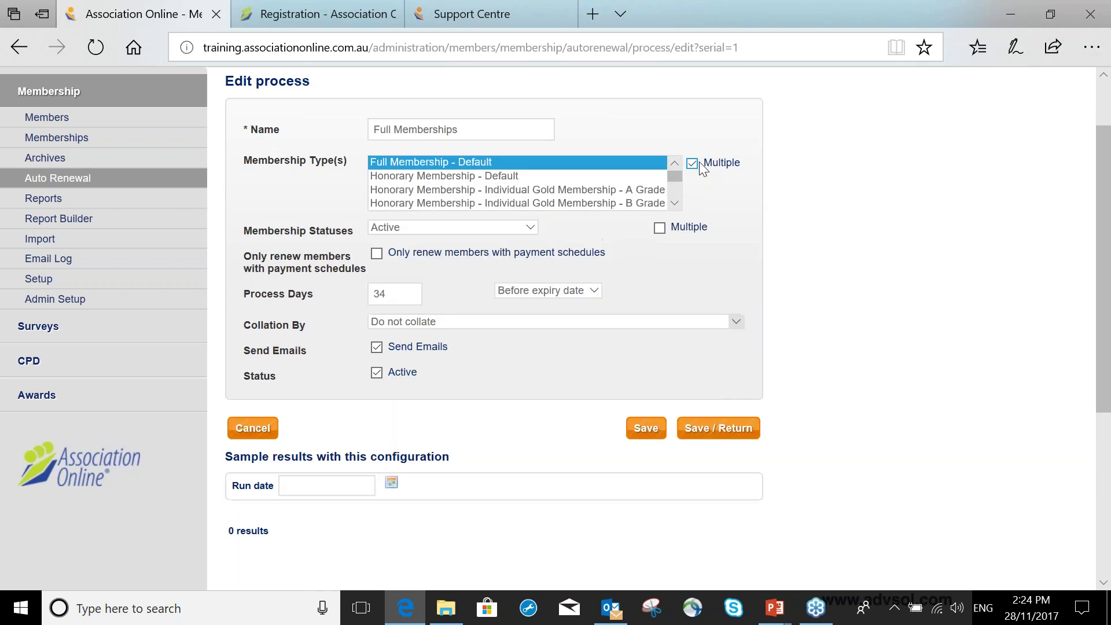
ctrl+click(558, 175)
ctrl+shift+click(564, 185)
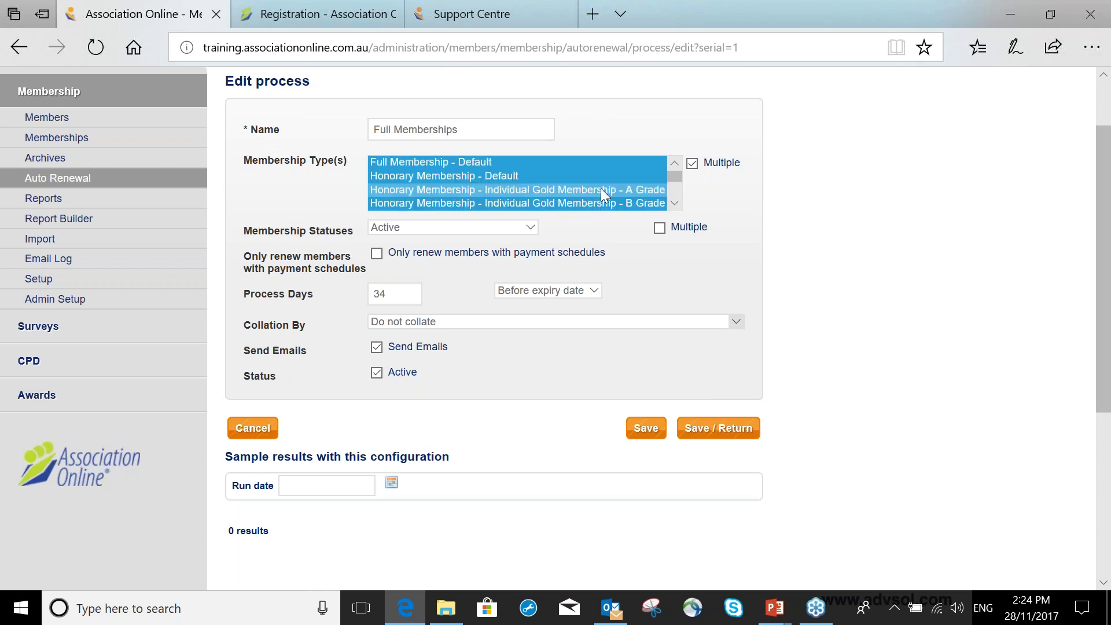
click(675, 204)
ctrl+click(555, 190)
ctrl+click(554, 204)
click(674, 203)
ctrl+click(523, 200)
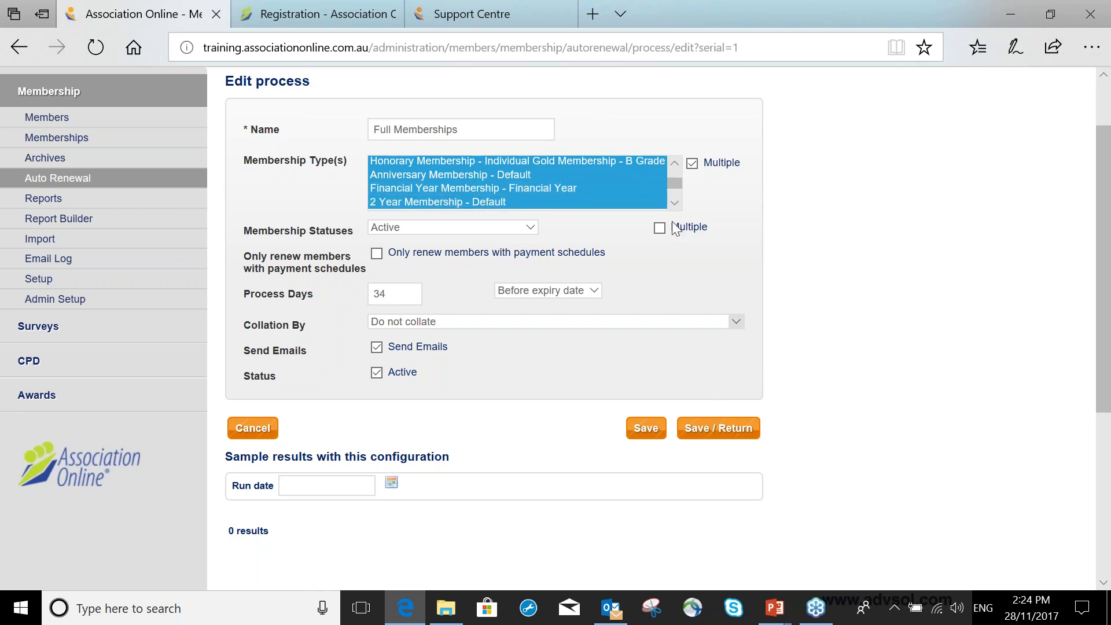
Try the process's collation setting with Individual Memberships and with Organisation Memberships
click(476, 324)
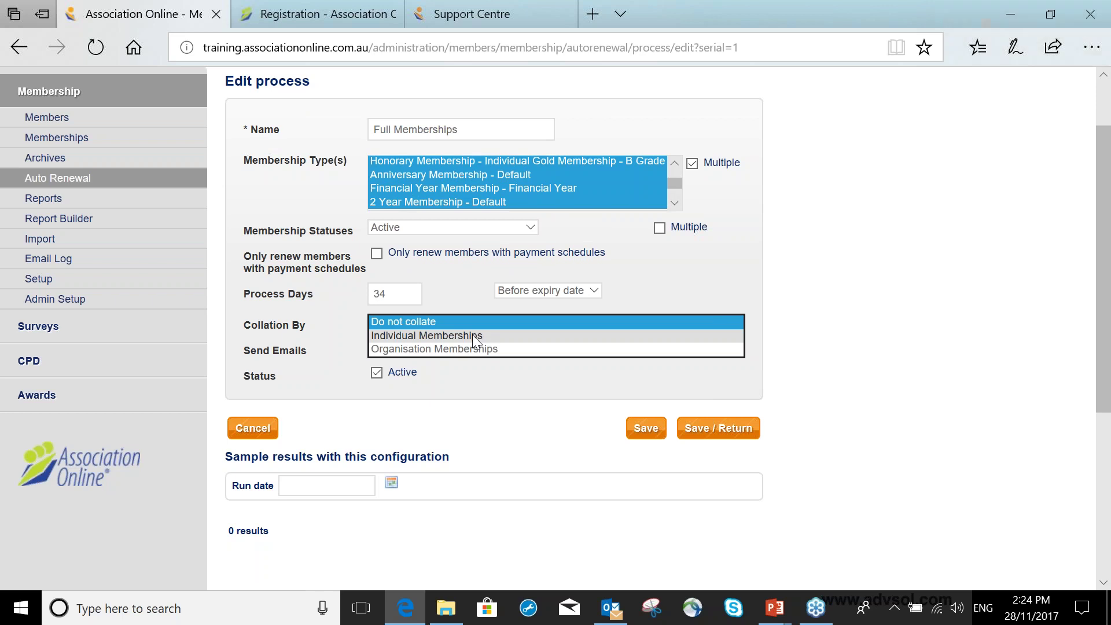
click(473, 335)
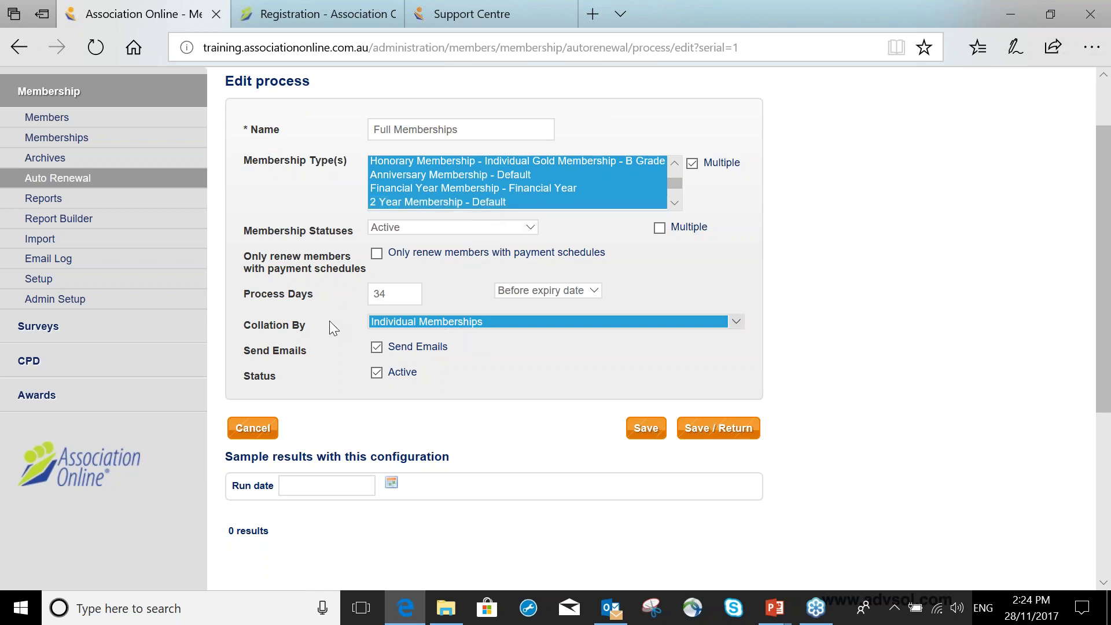
click(422, 317)
click(422, 336)
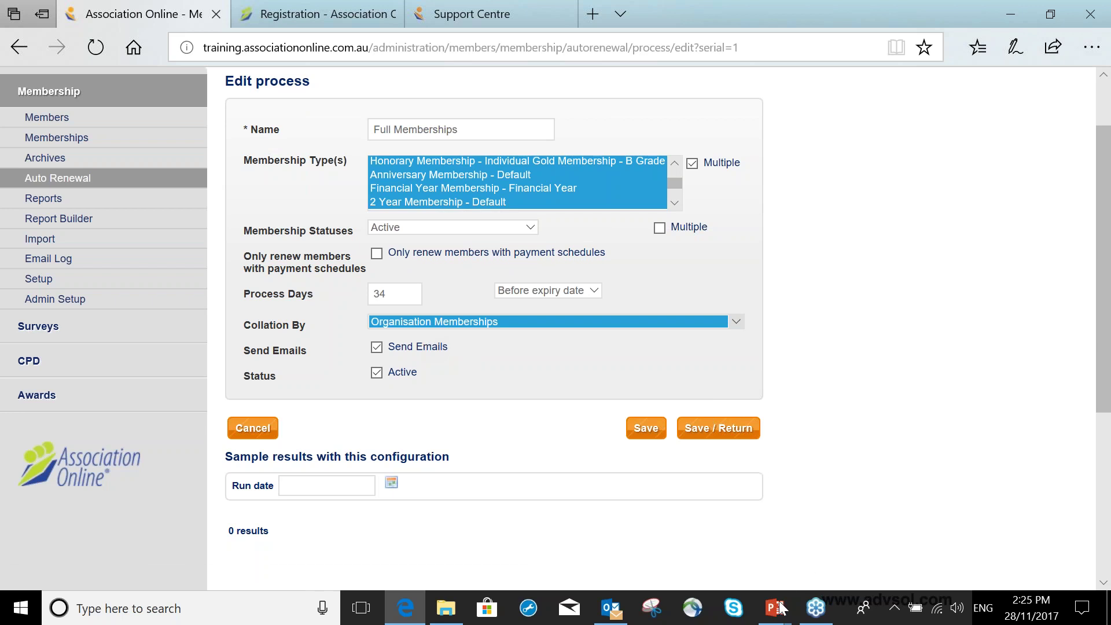
Switch to the PowerPoint slideshow and advance past the Invoice collation point
mouse_move(774, 609)
click(798, 538)
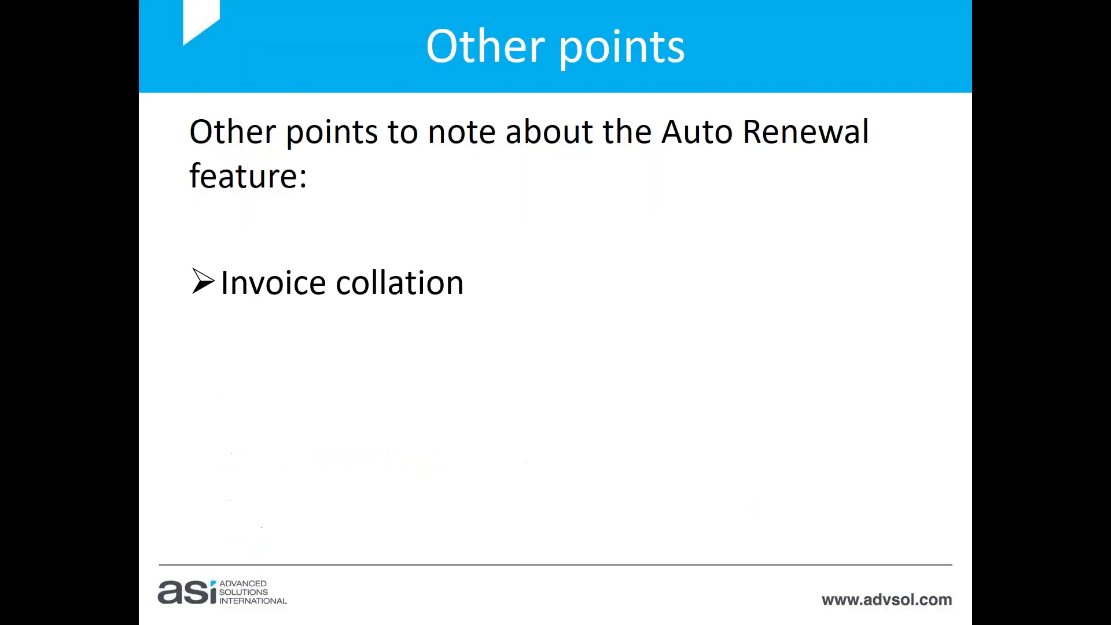
key(Right)
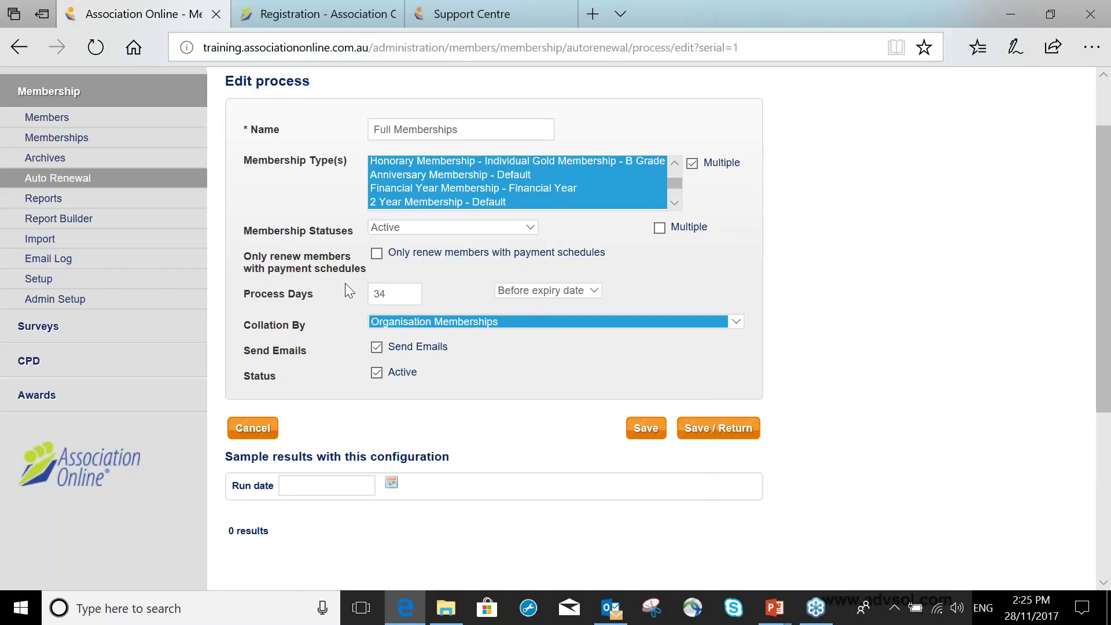
Open the Full Membership type's email templates in the membership setup and examine which notifications are enabled, disabled or customised
click(129, 283)
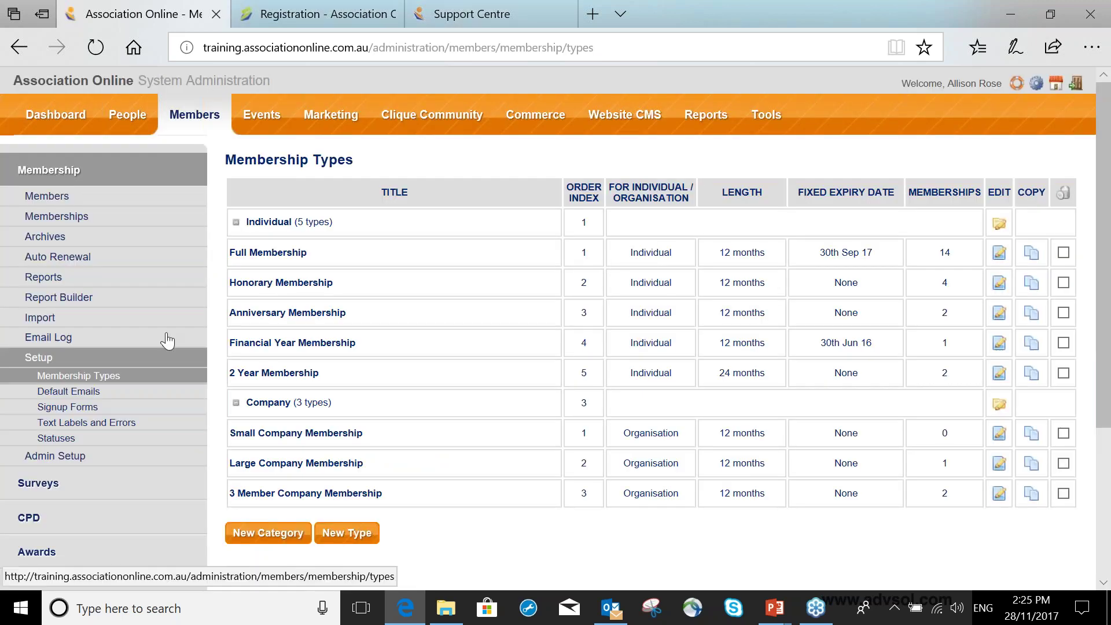
click(267, 252)
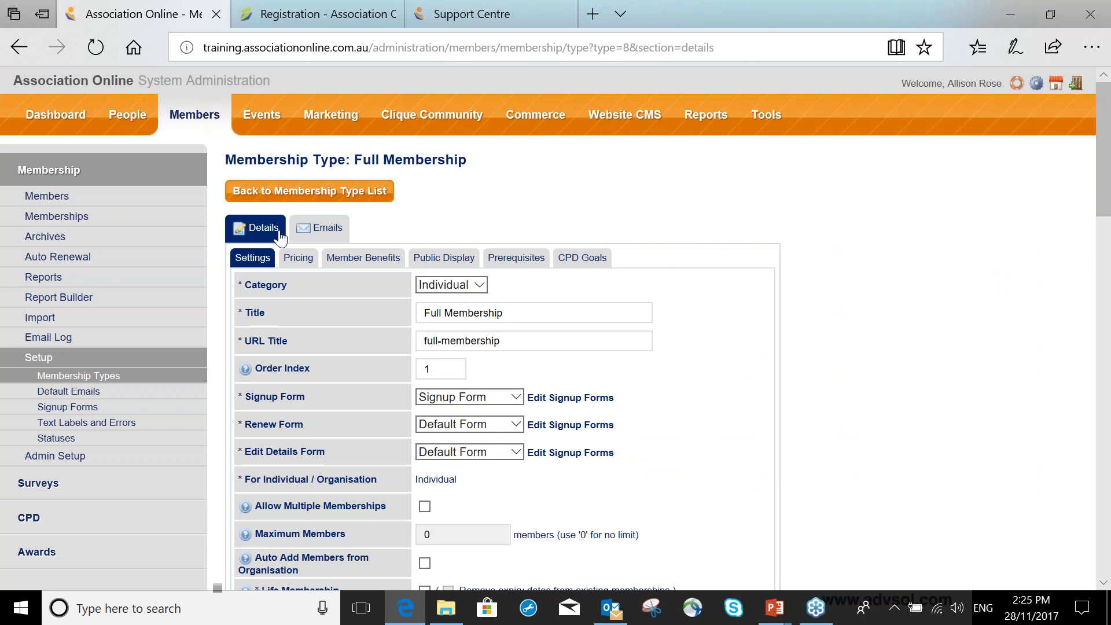
click(332, 230)
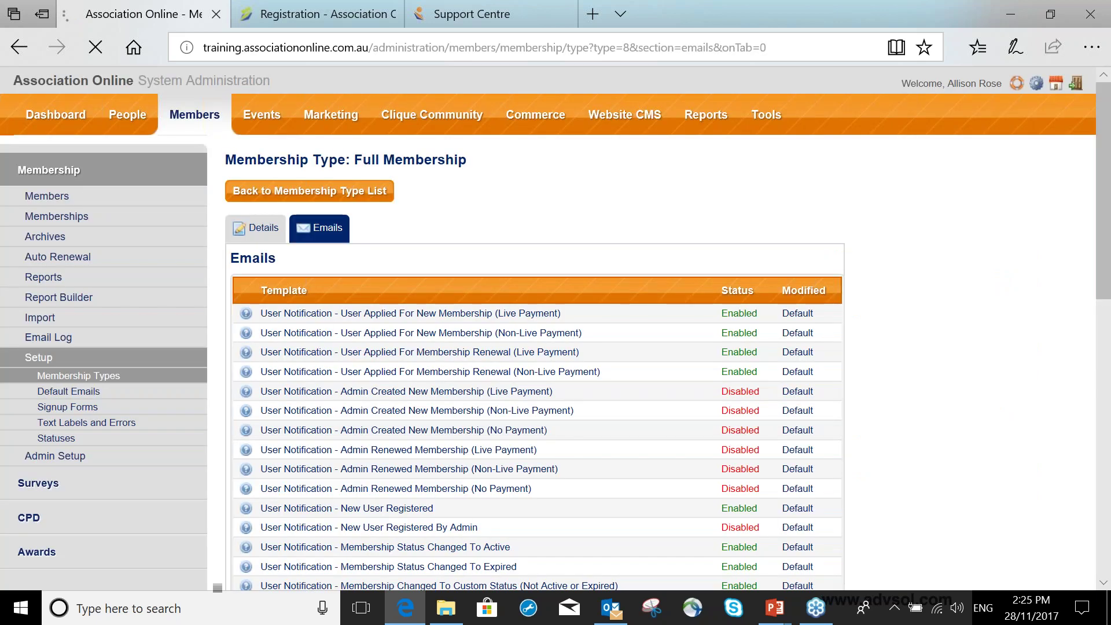
scroll(413, 260, down, 2)
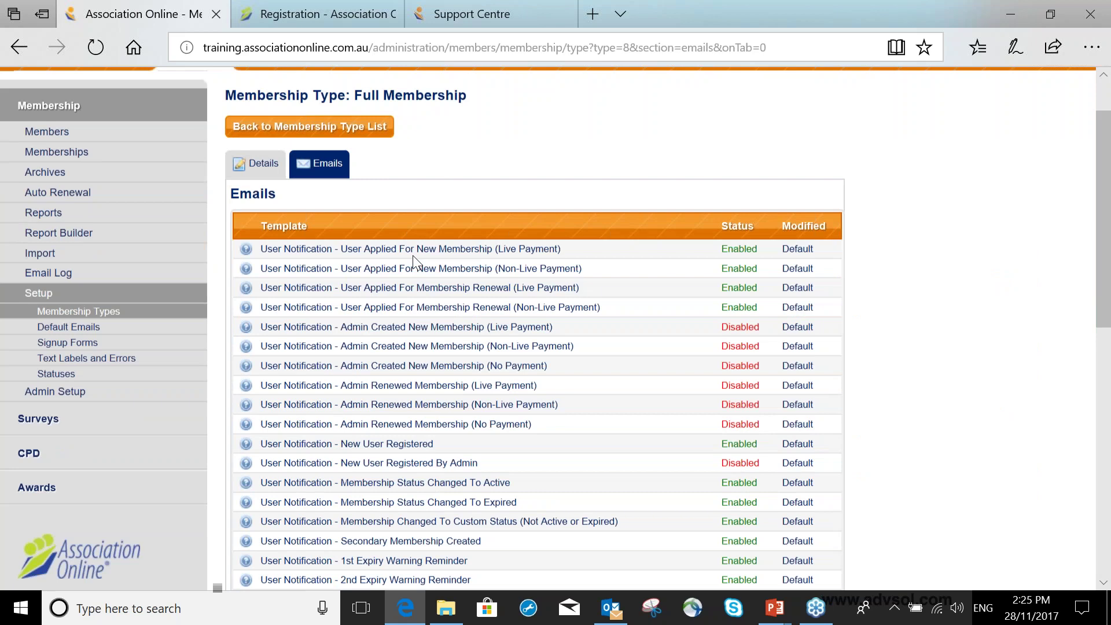
scroll(414, 257, down, 3)
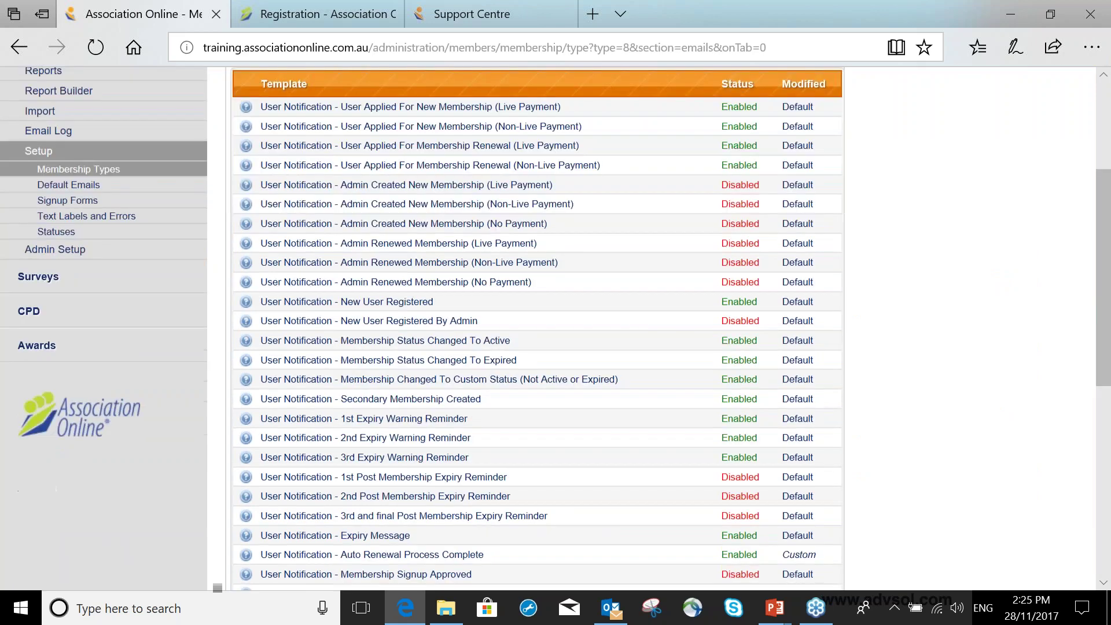
scroll(364, 219, down, 7)
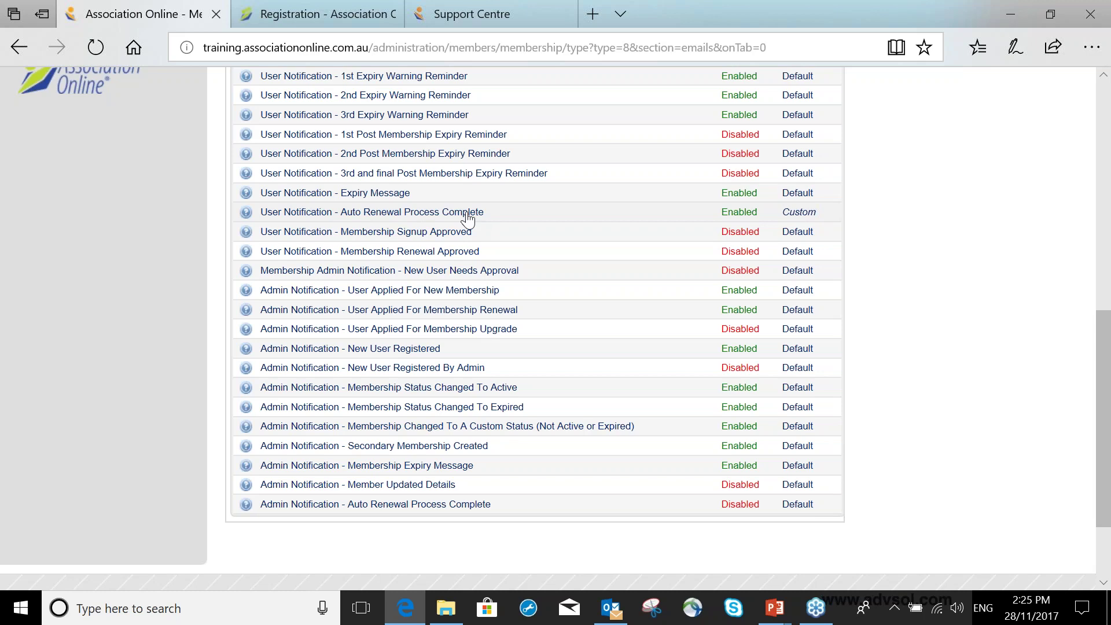
scroll(467, 220, up, 1)
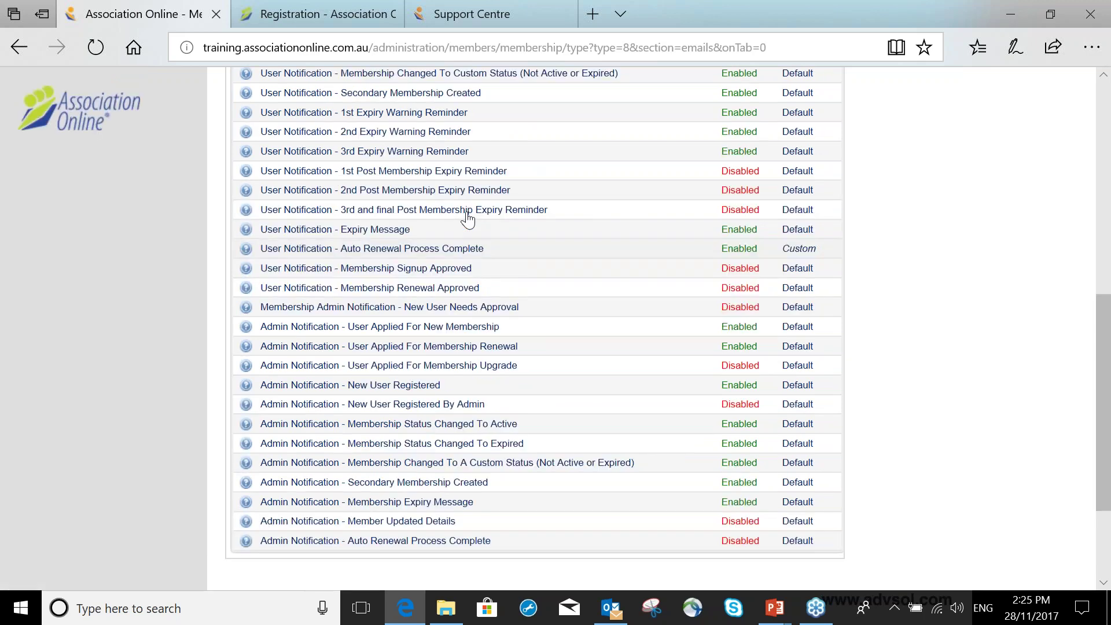
scroll(468, 219, up, 10)
scroll(508, 281, down, 8)
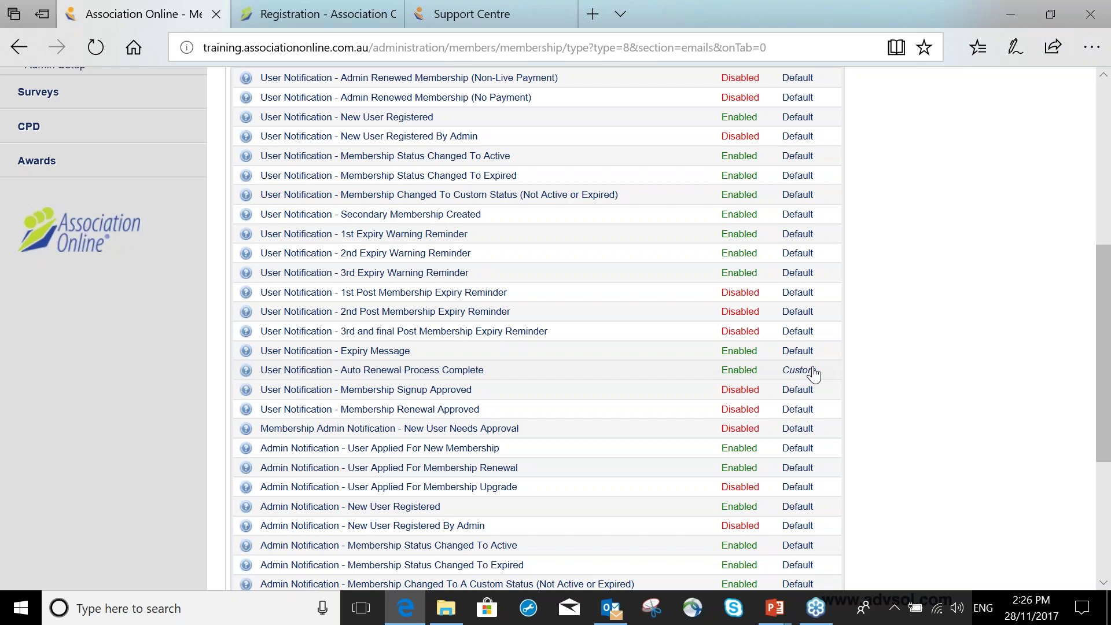
scroll(813, 373, up, 7)
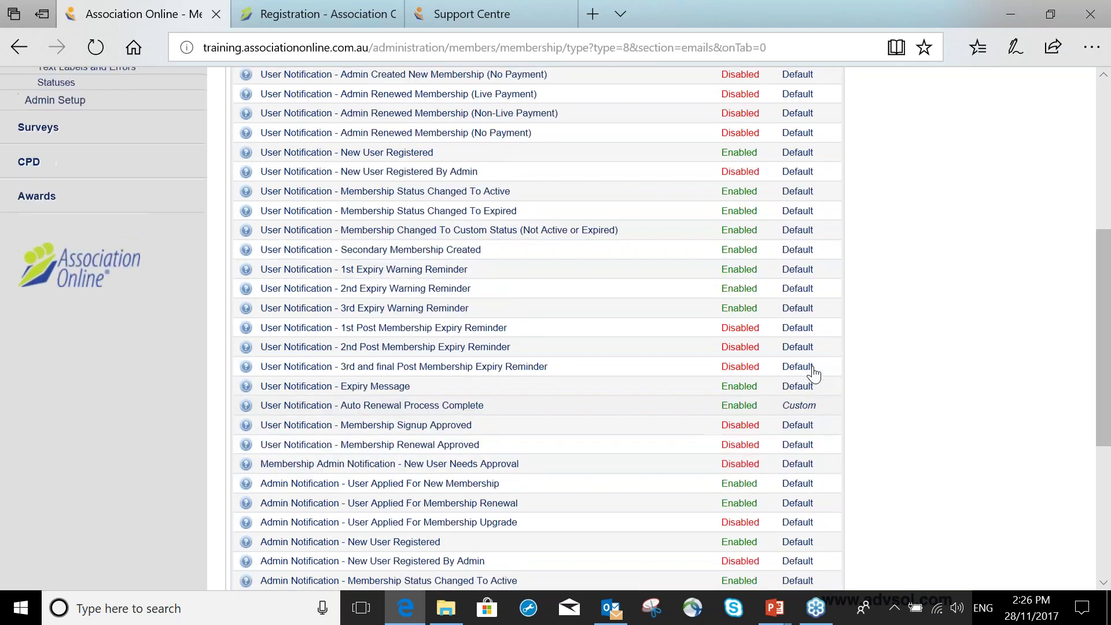
Reopen the Full Memberships auto-renewal process for editing and set its collation to Individual Memberships
click(55, 265)
click(554, 255)
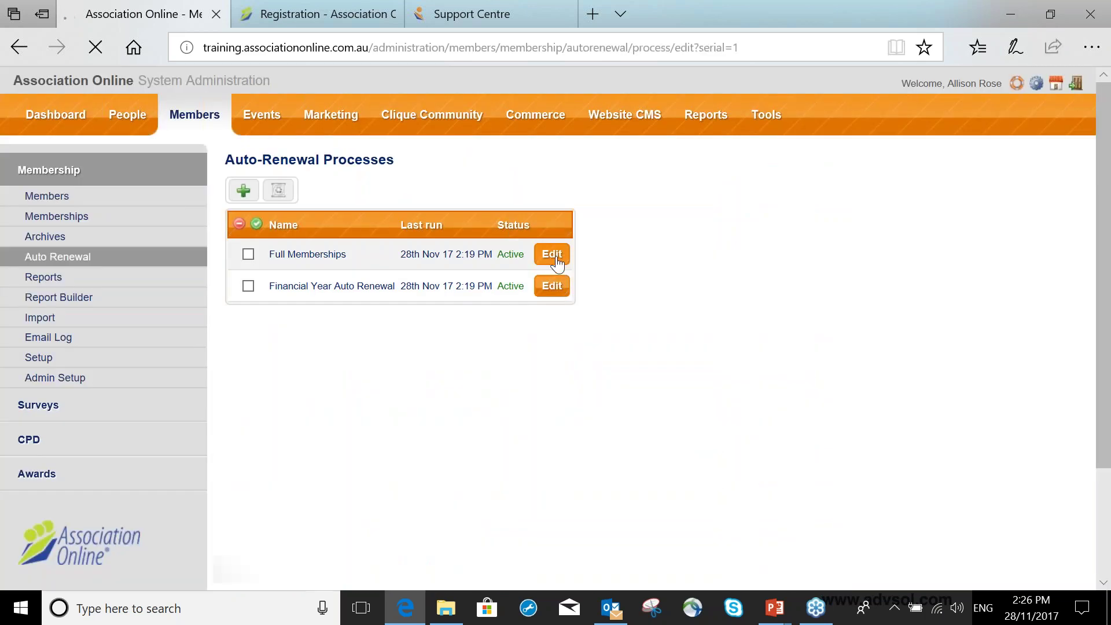
click(447, 358)
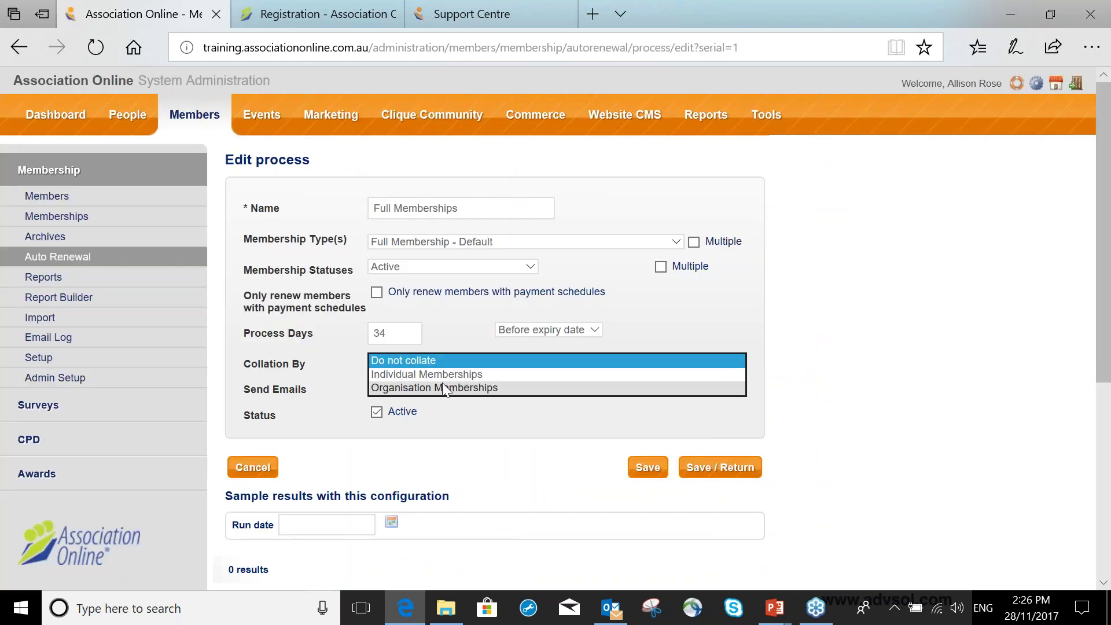
click(439, 374)
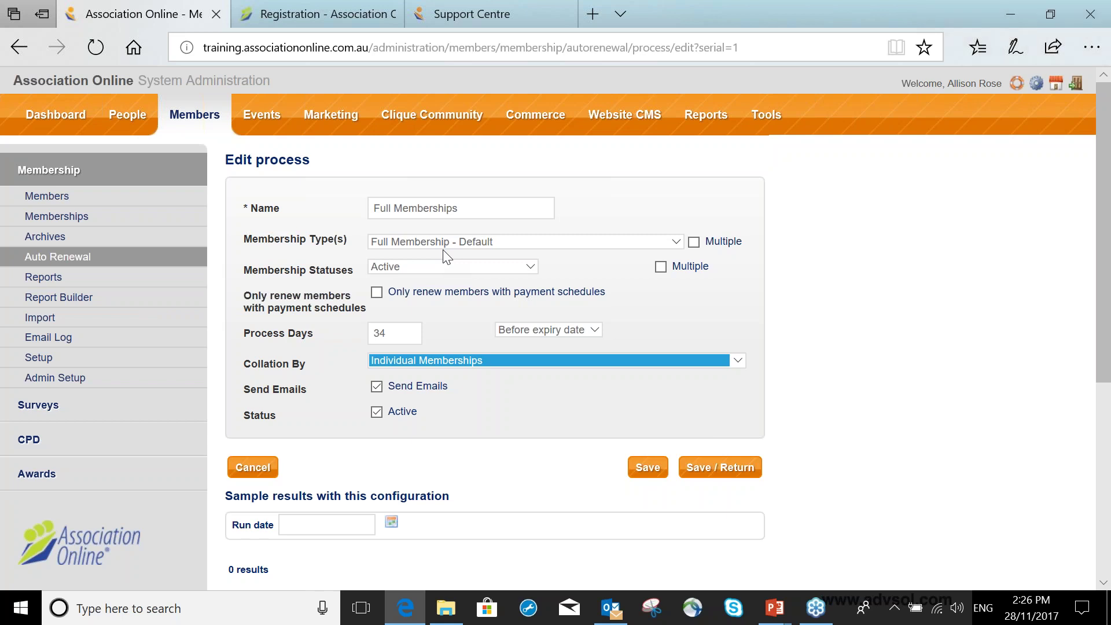
Set the process's collation to Do not collate and open the choice of membership types
click(398, 364)
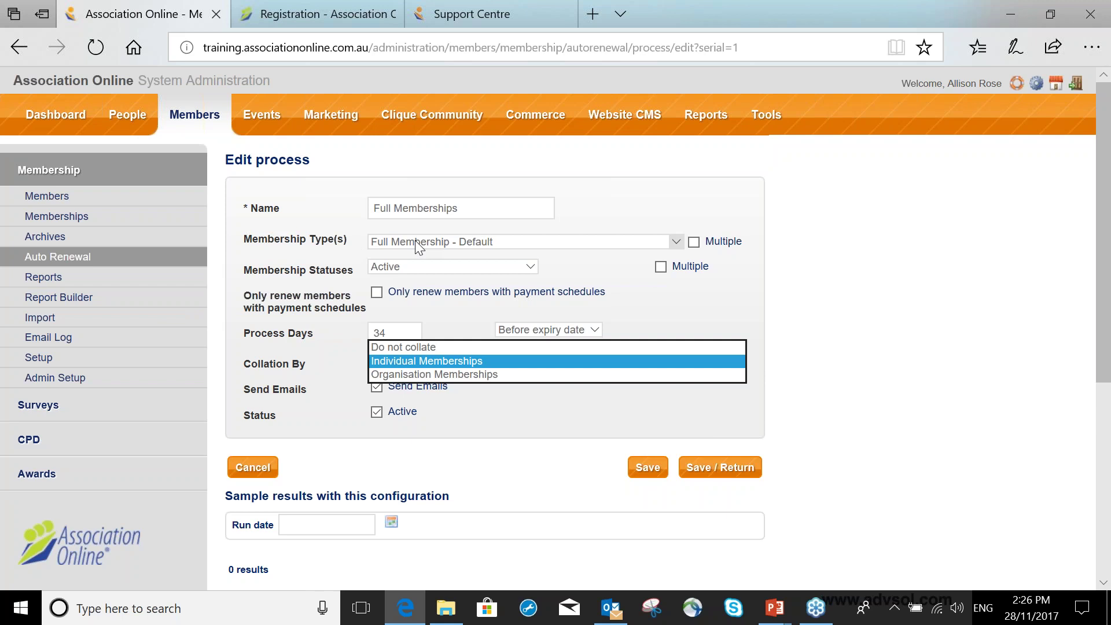
click(429, 347)
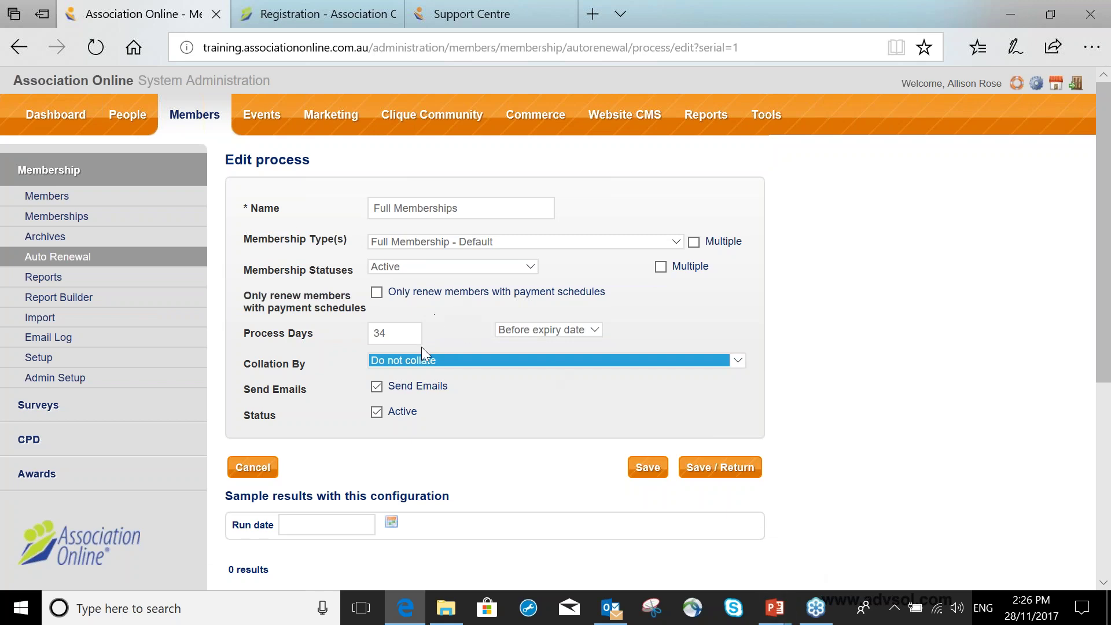
click(450, 243)
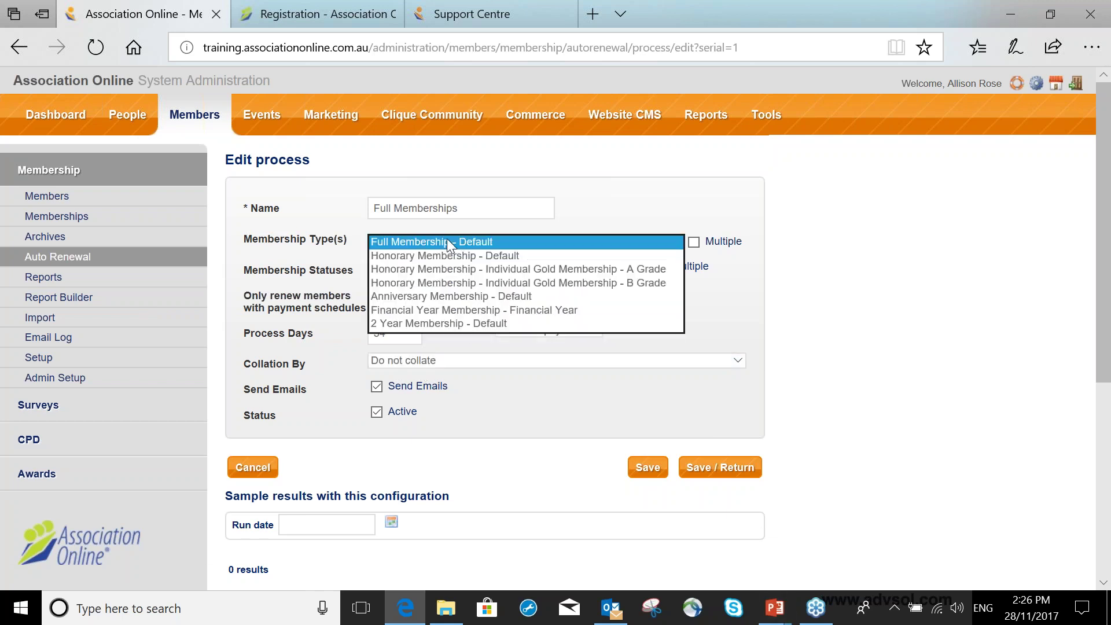